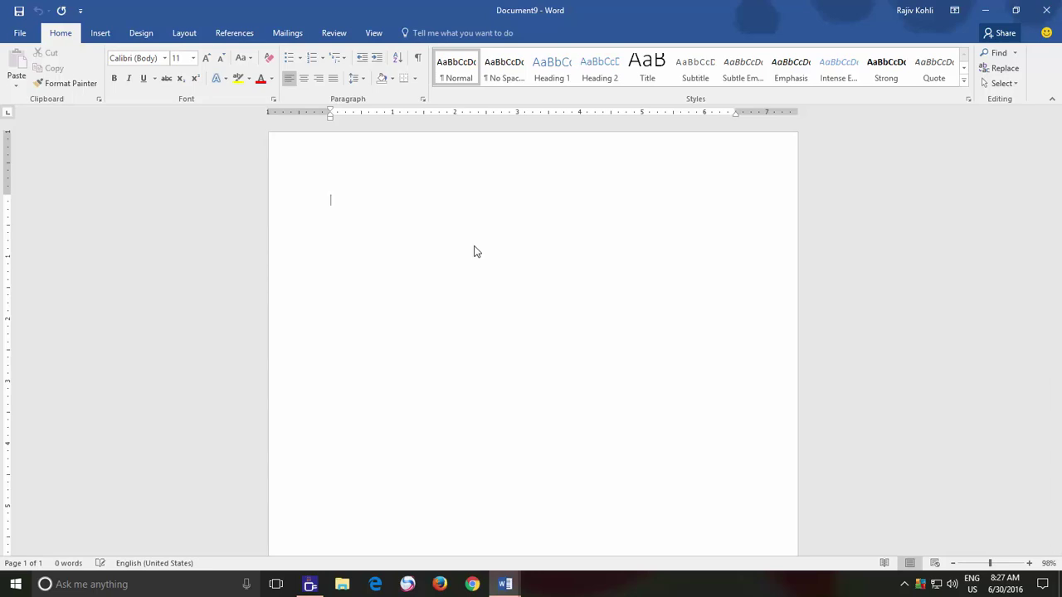
Step: Open the Shapes gallery from the Insert ribbon in the blank document
click(106, 37)
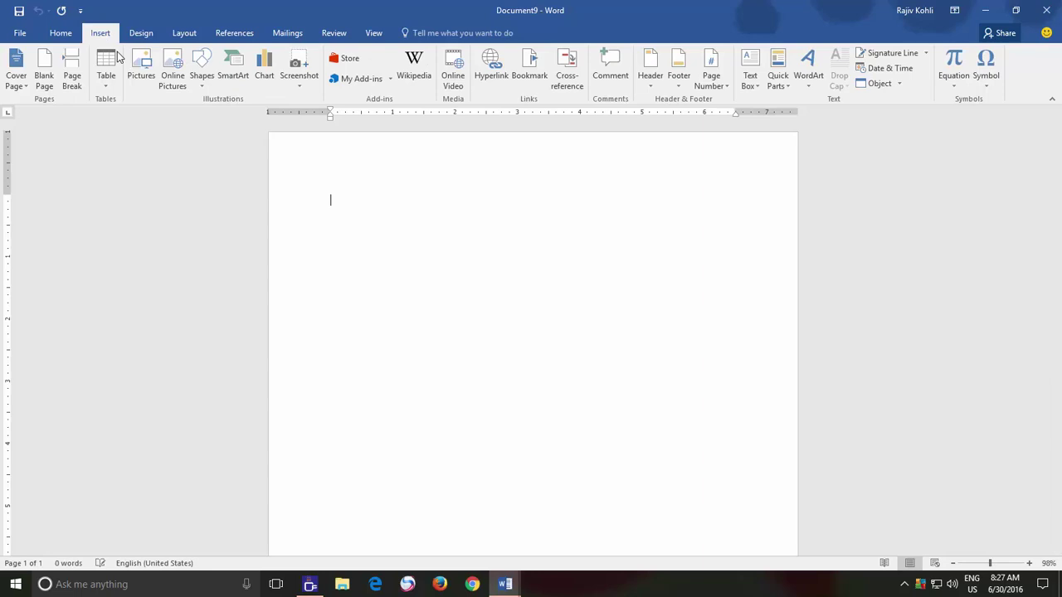
click(202, 70)
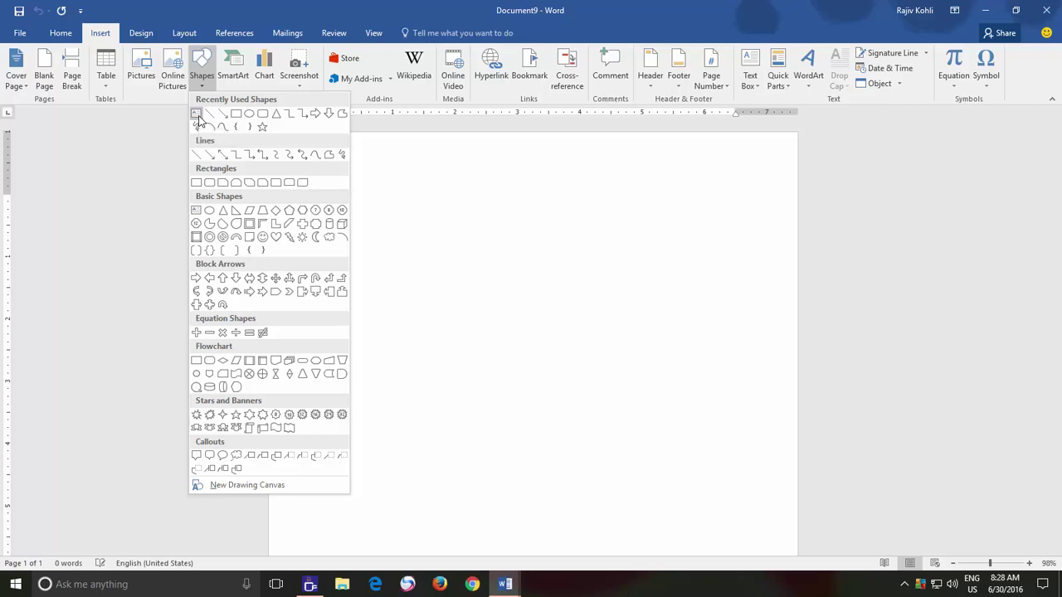
Step: Draw a text box near the page top reading 'Microsoft Word 2016'
click(196, 213)
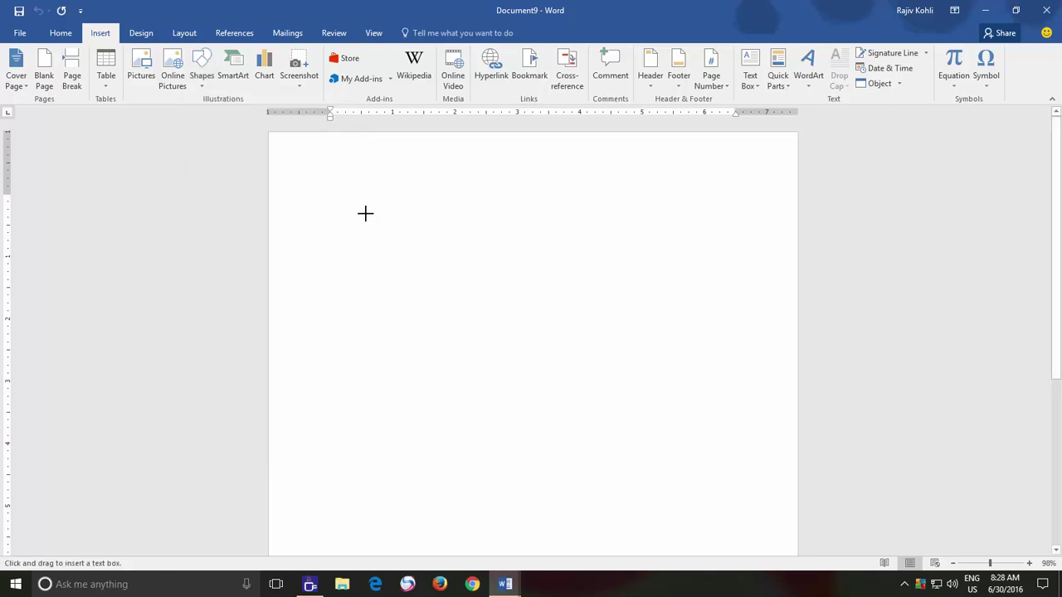
drag(345, 196, 507, 241)
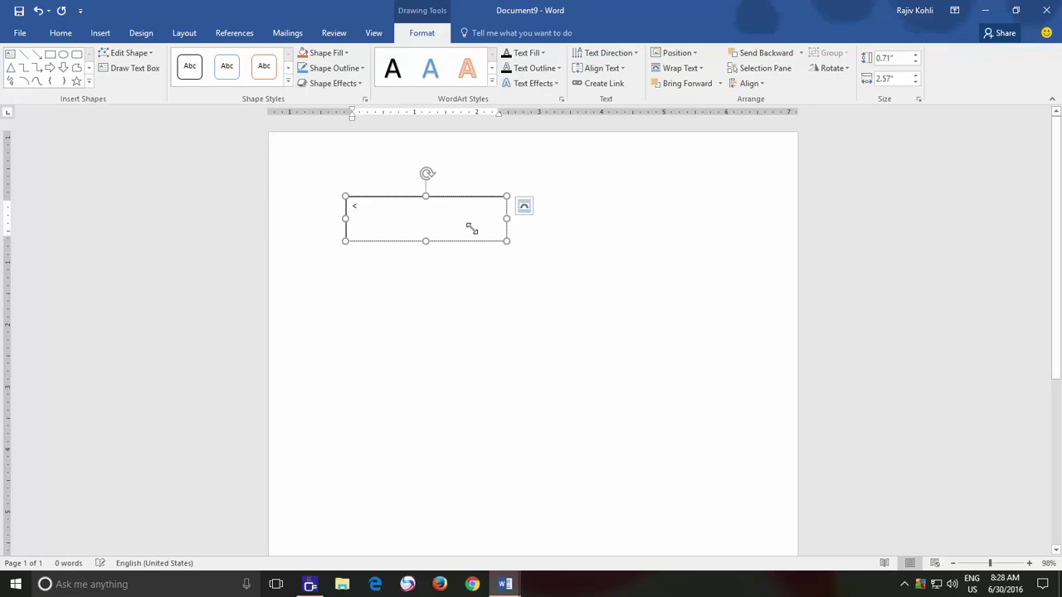
text(Microso)
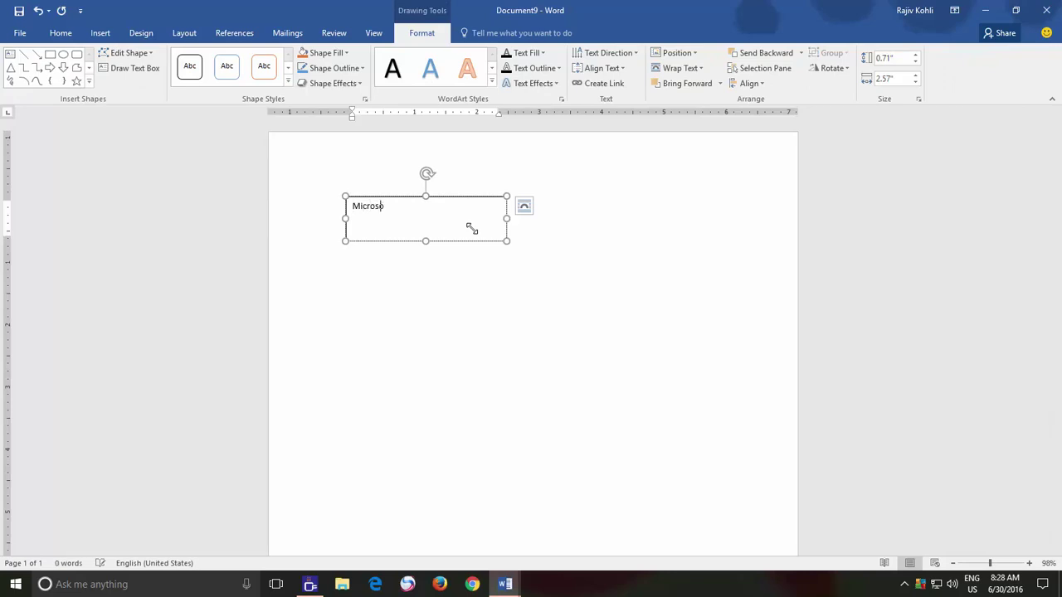
text(ft Word 2016)
Step: Add a blue circle below it containing 'Welcome To Microsoft Word'
click(101, 32)
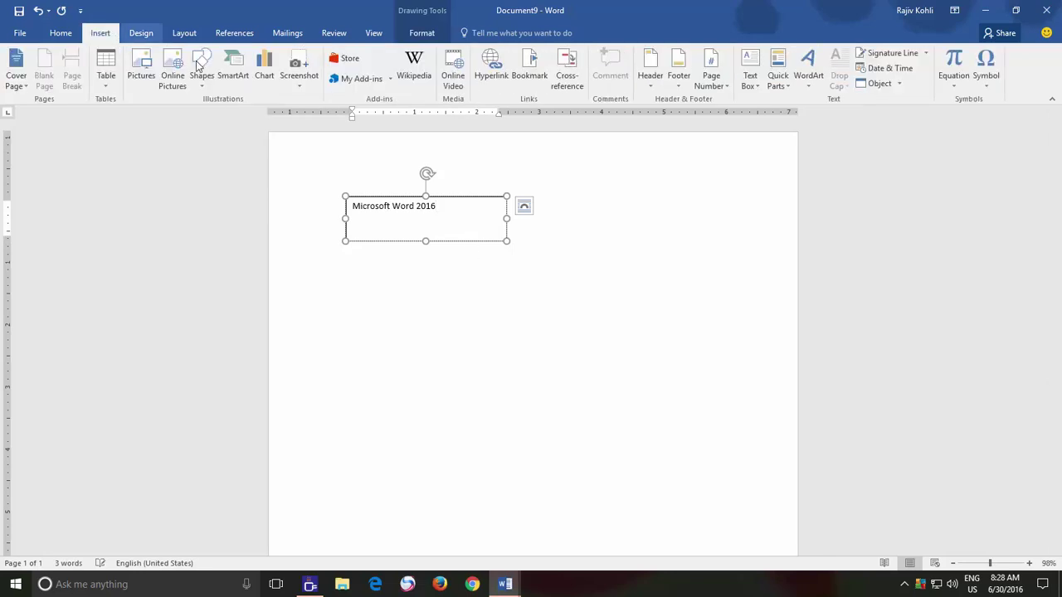
click(201, 72)
click(208, 265)
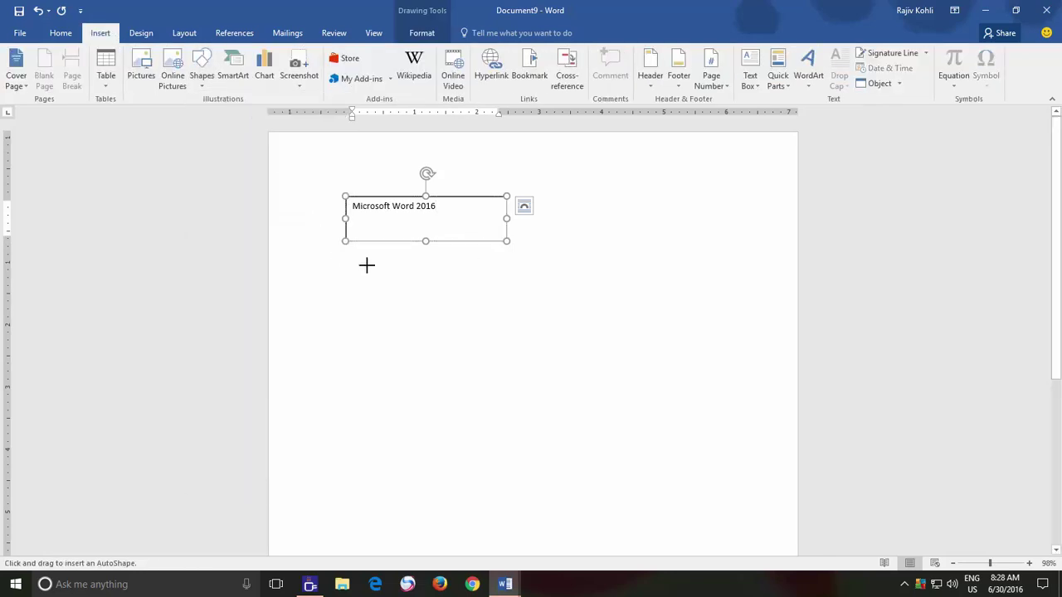
drag(367, 261, 493, 376)
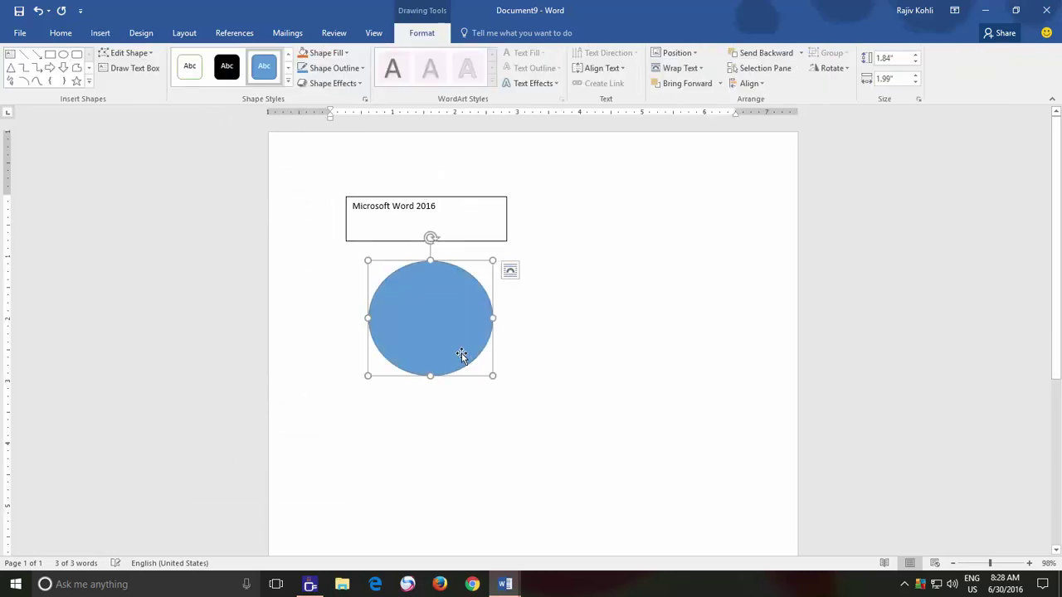
right_click(428, 316)
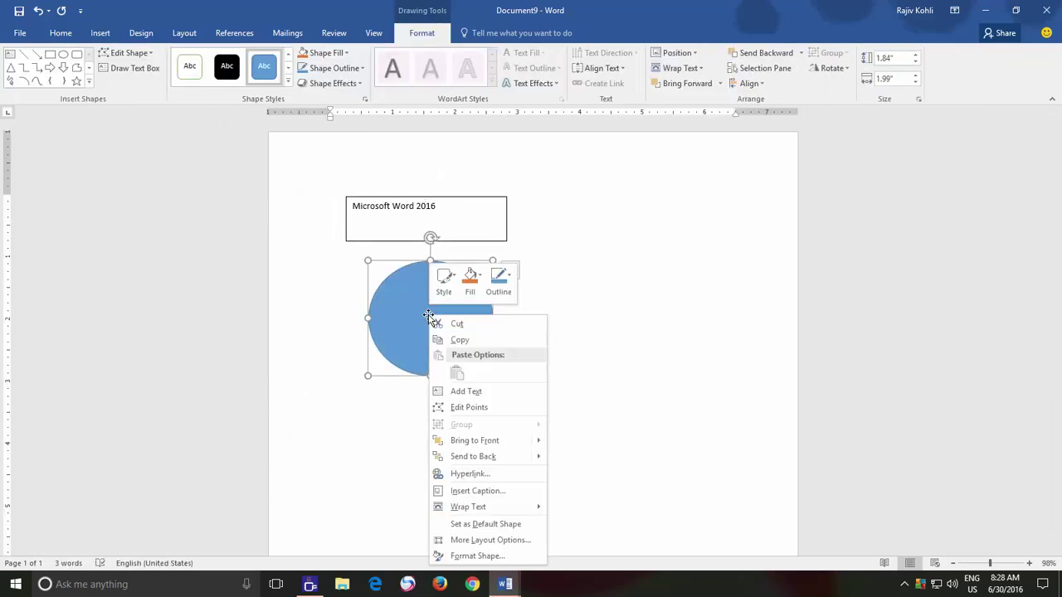
click(462, 392)
text(Welcom)
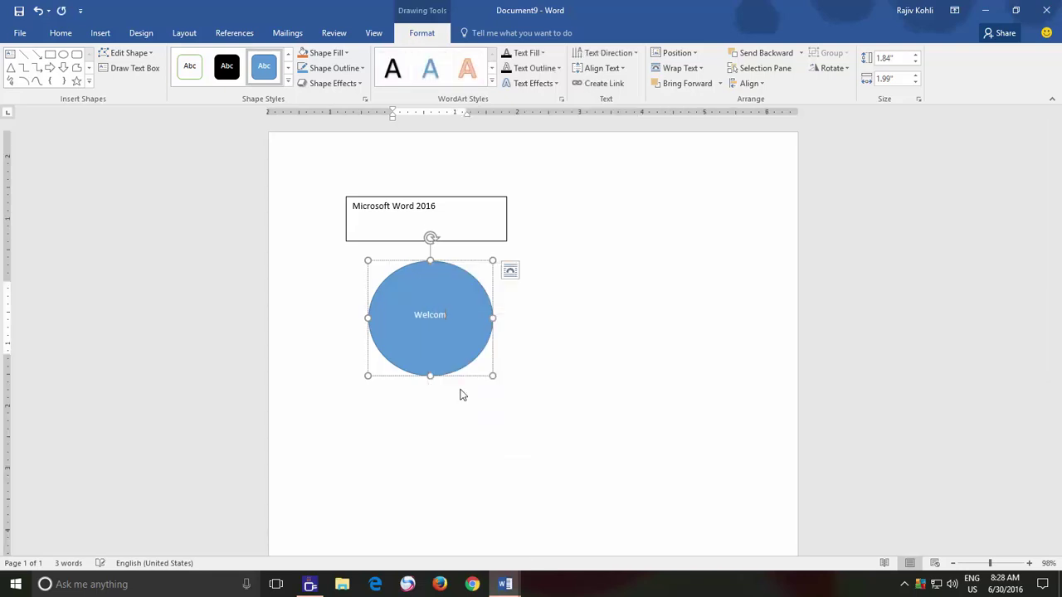
text(e To Microso)
text(ft Word)
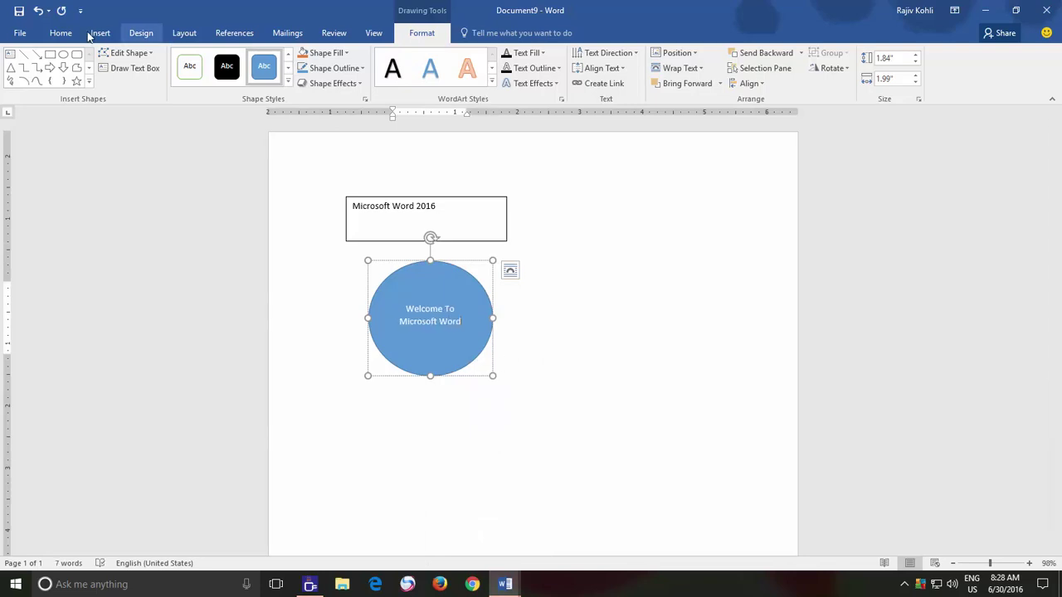
Step: Draw a second text box to the right reading 'Let's Get Started'
click(98, 33)
click(200, 78)
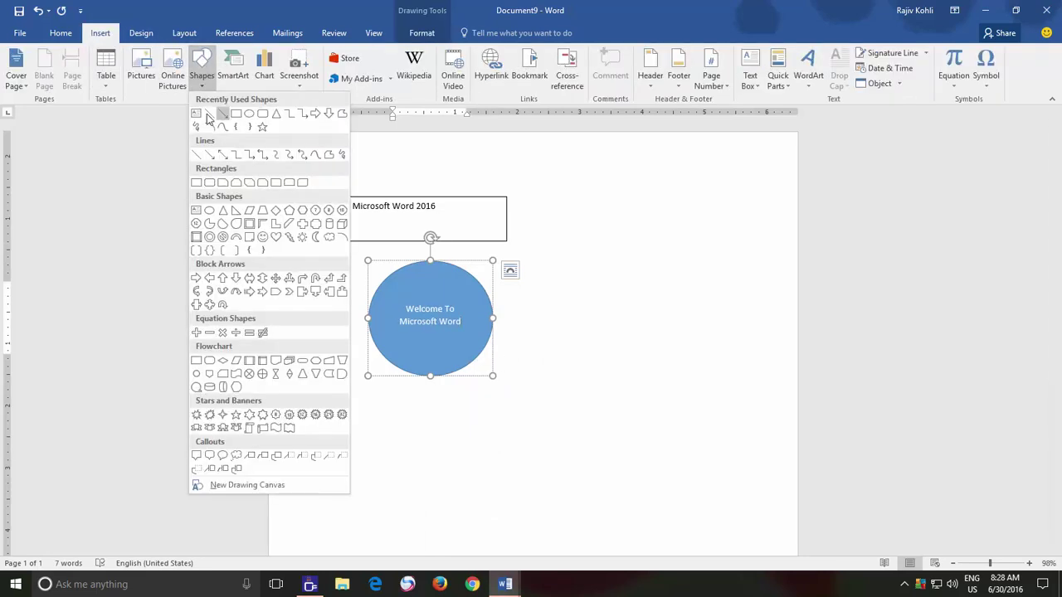
click(197, 113)
drag(545, 199, 658, 238)
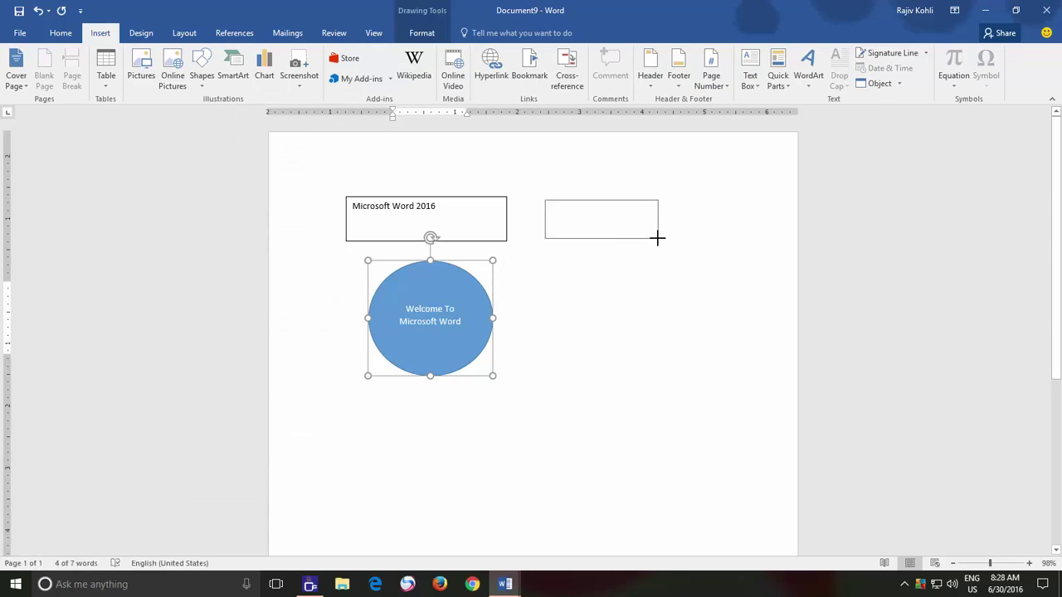
text(Let')
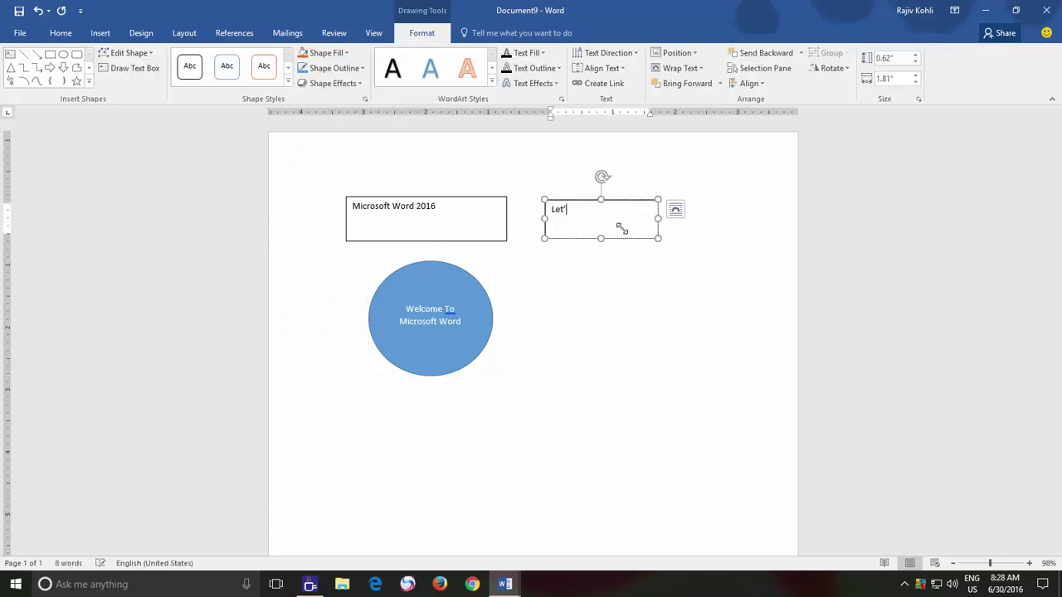
text( Get Started)
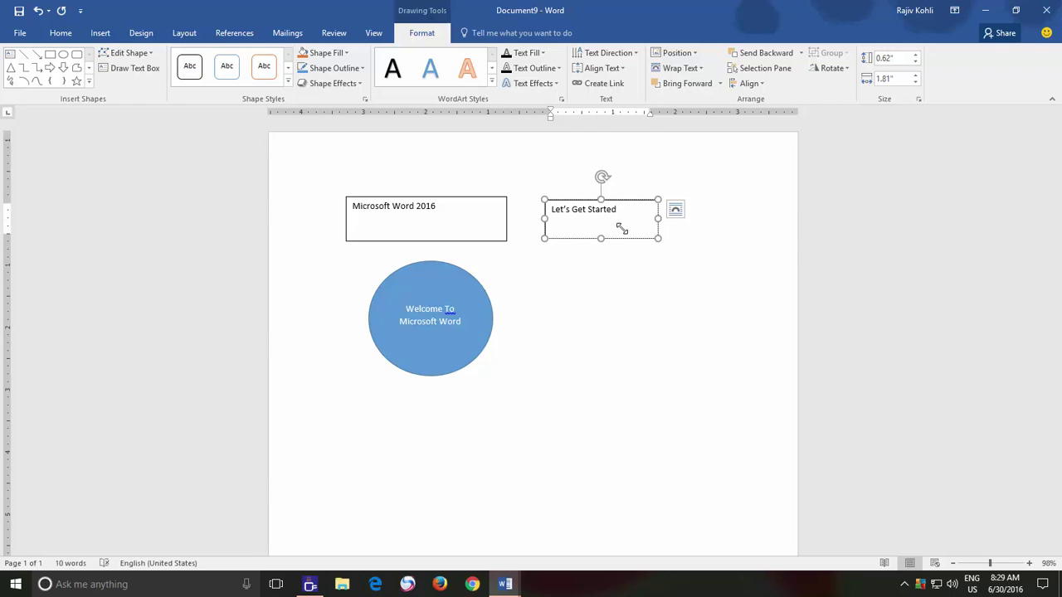
Step: Switch to the Meeting Name document and inspect its title, details and agenda text boxes
click(505, 584)
click(562, 544)
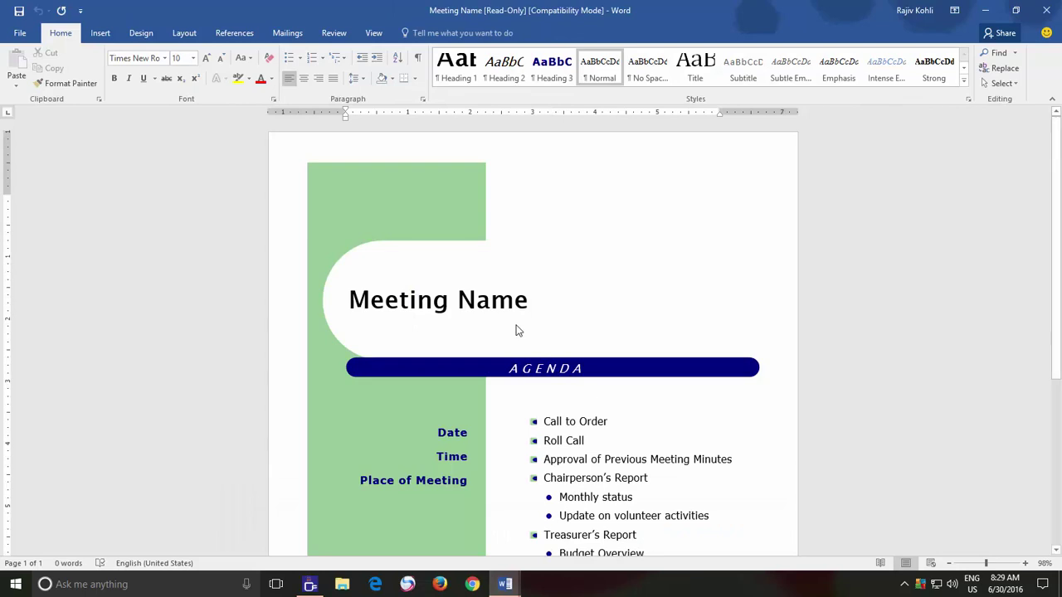
click(469, 292)
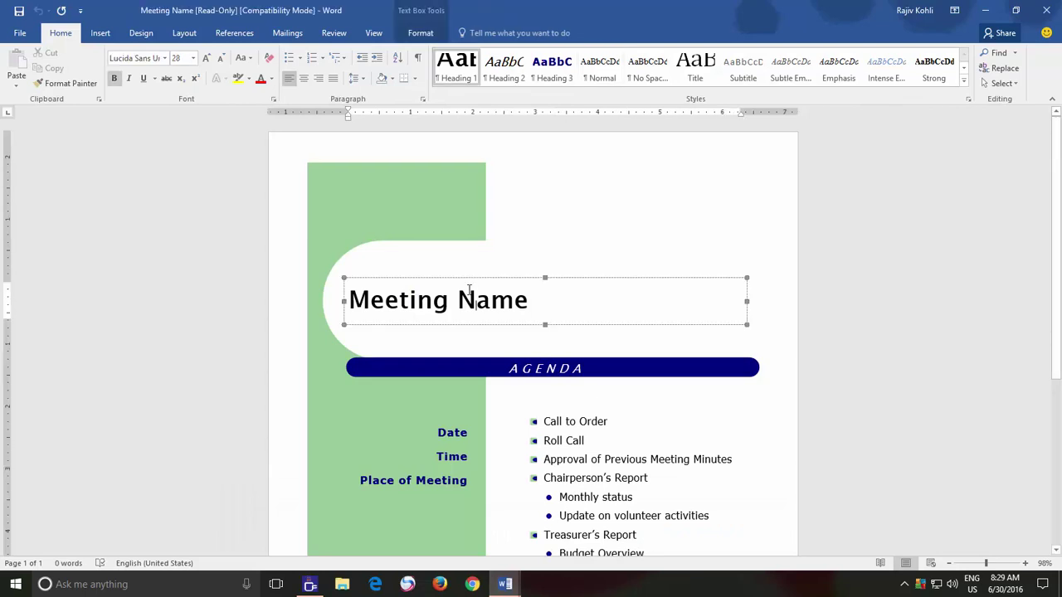
click(475, 435)
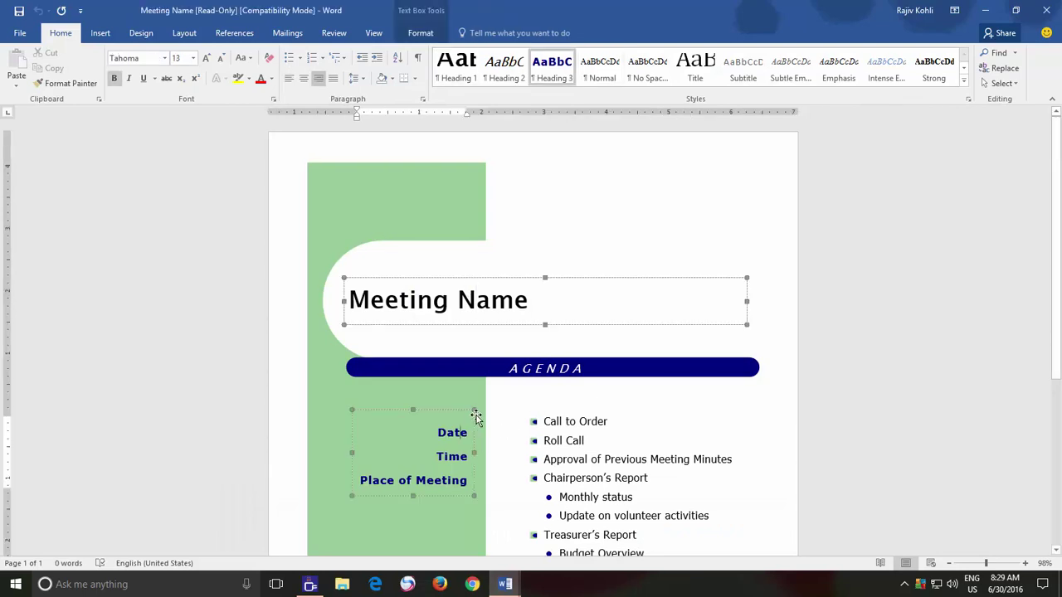
click(585, 449)
scroll(585, 449, down, 2)
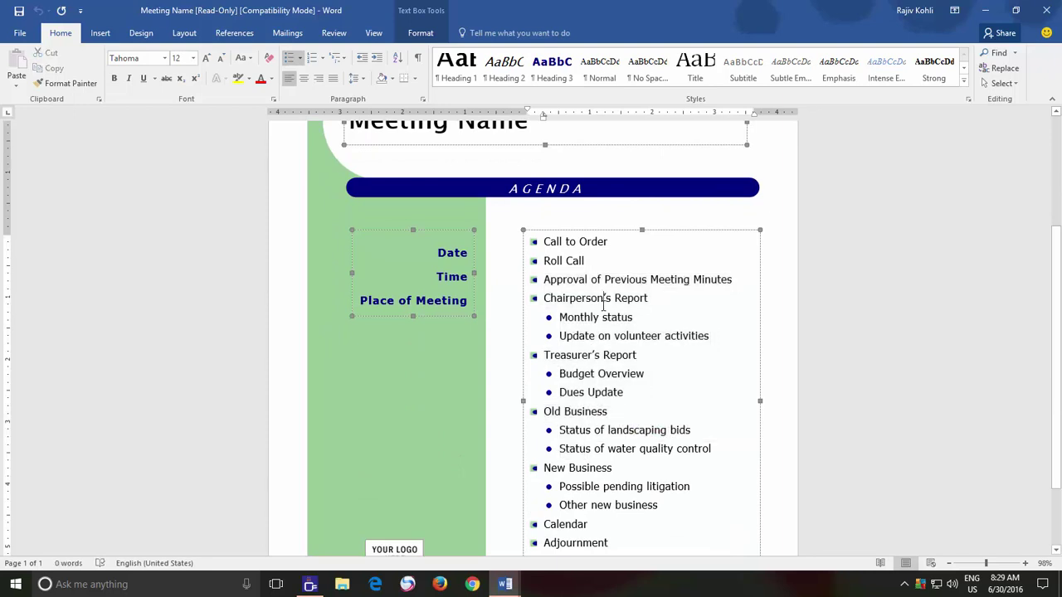
scroll(603, 306, up, 2)
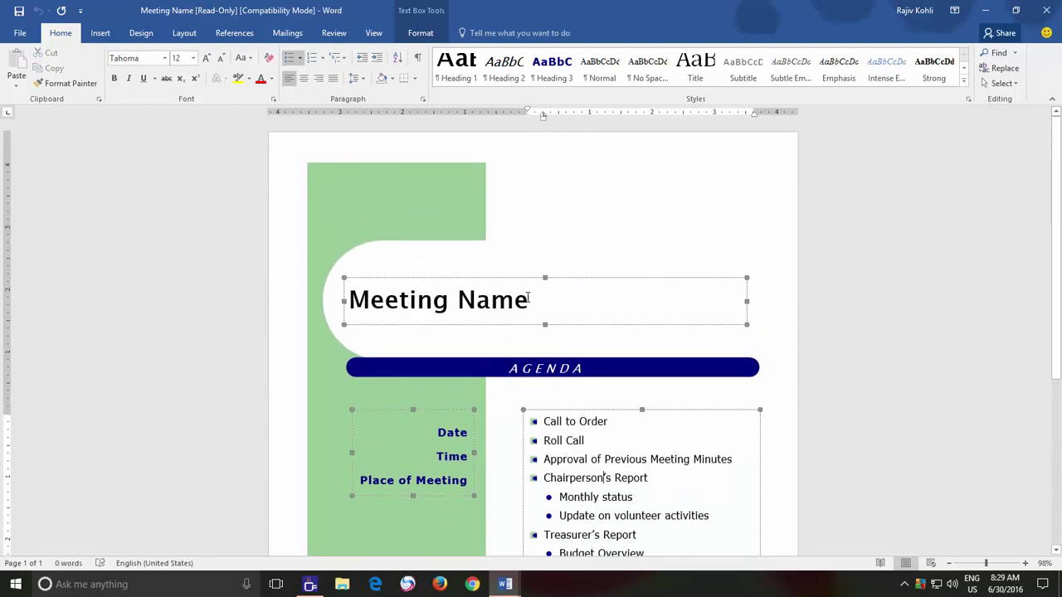
Step: Drag the Meeting Name title box up and right, then back into the header curve
click(528, 299)
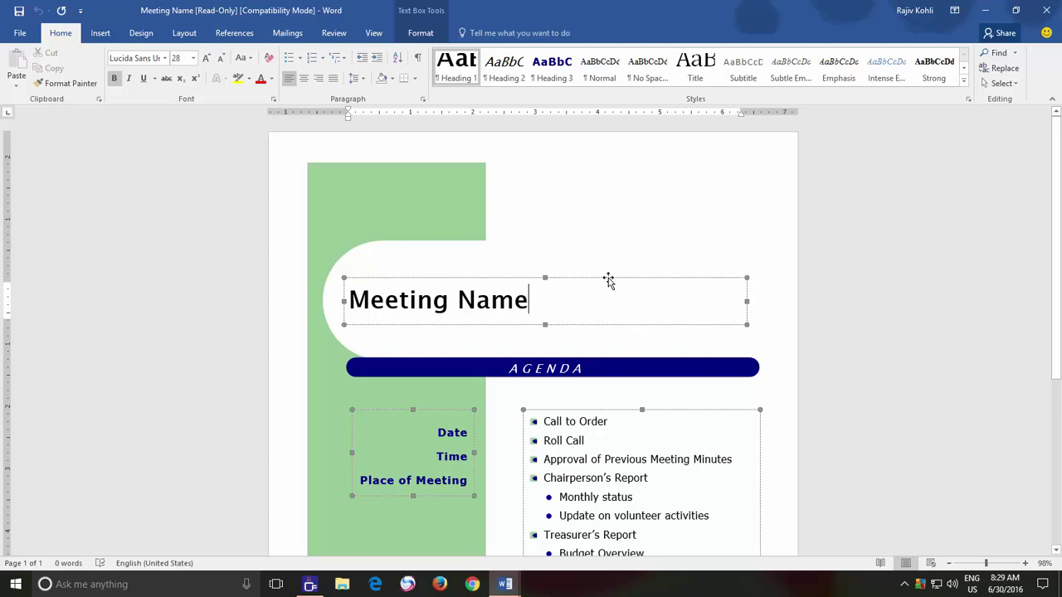
drag(608, 280, 662, 263)
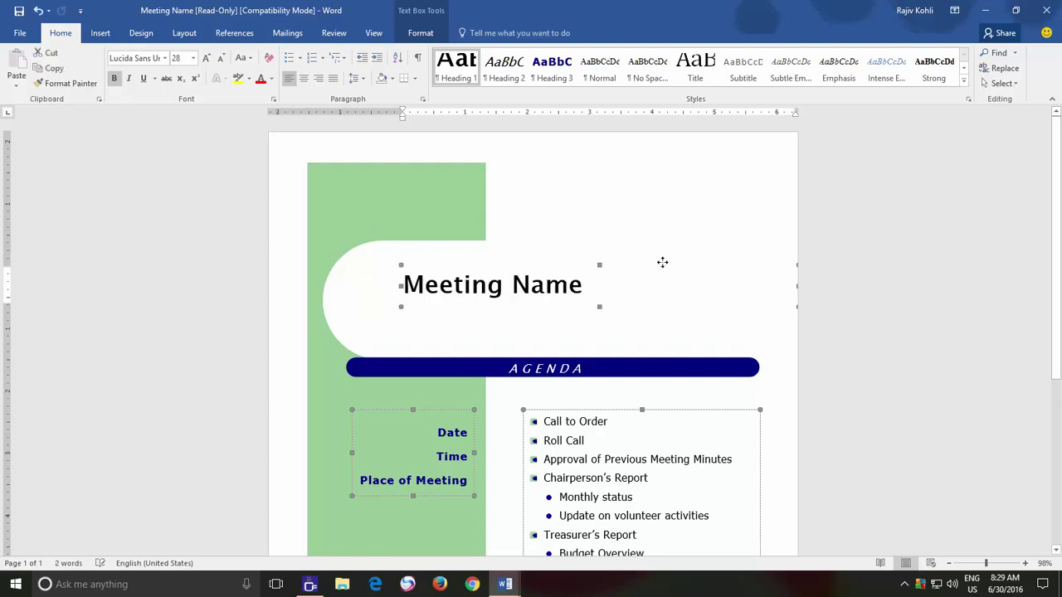
click(632, 267)
click(601, 262)
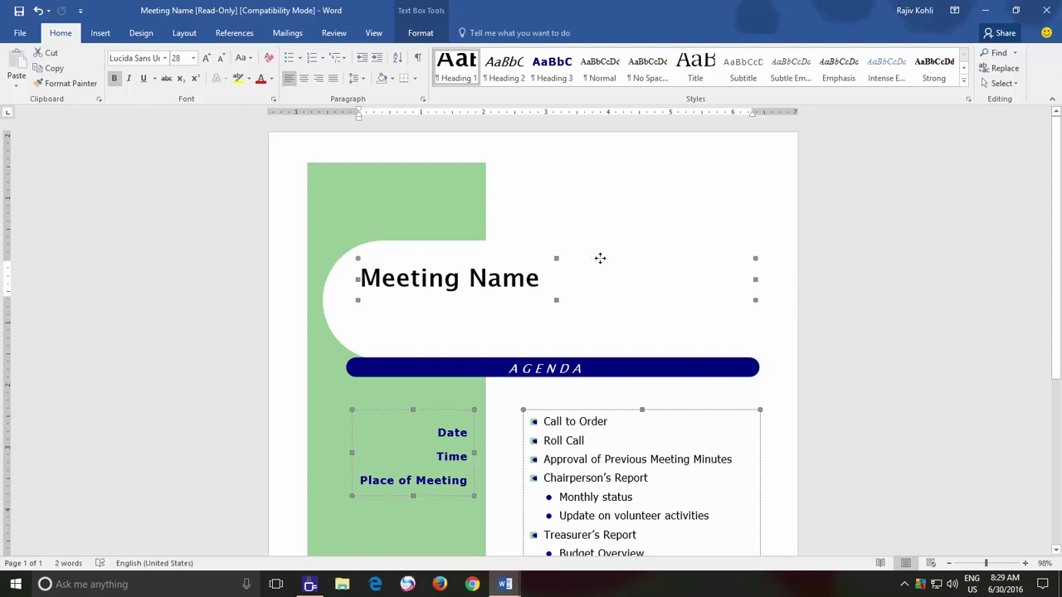
mouse_move(601, 262)
mouse_down()
mouse_move(526, 141)
mouse_move(612, 282)
mouse_up()
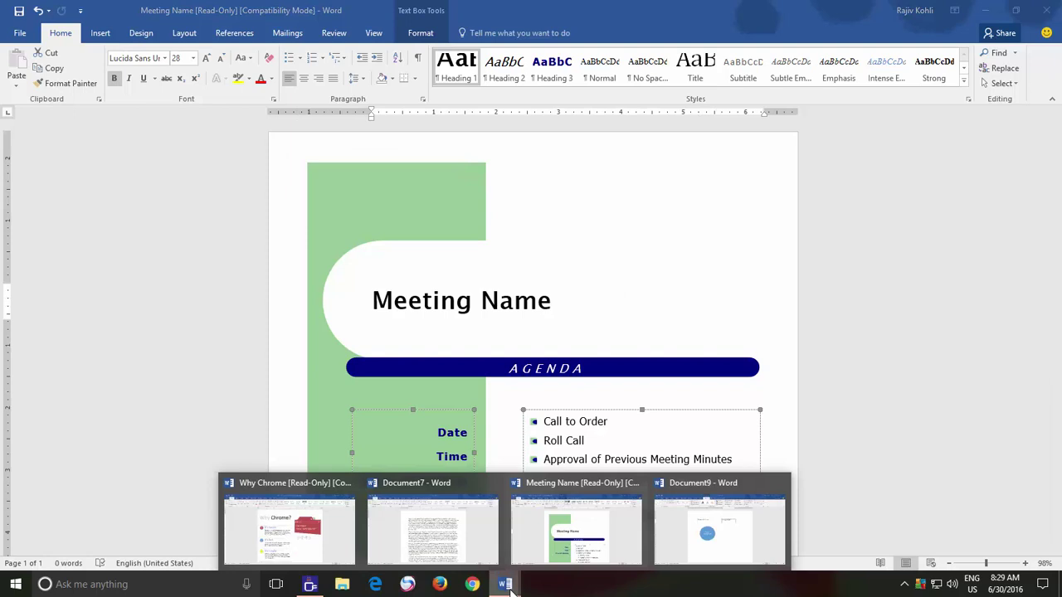
Step: Return to Document9 and enlarge the 'Let's Get Started' text box
click(691, 545)
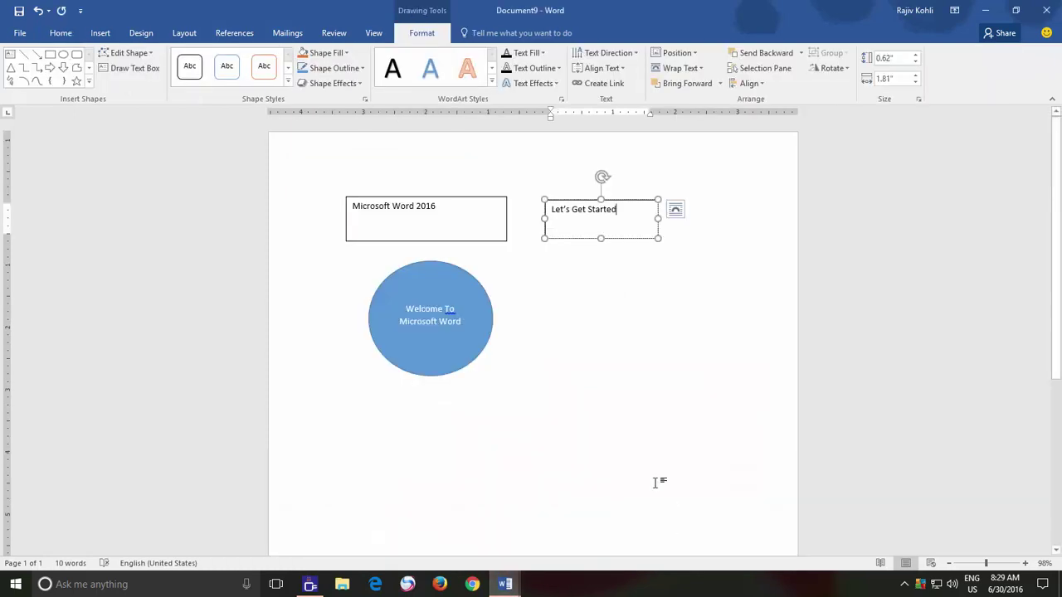
drag(600, 240, 598, 262)
mouse_move(659, 232)
mouse_down()
mouse_move(696, 231)
mouse_move(682, 255)
mouse_move(629, 222)
mouse_up()
click(628, 237)
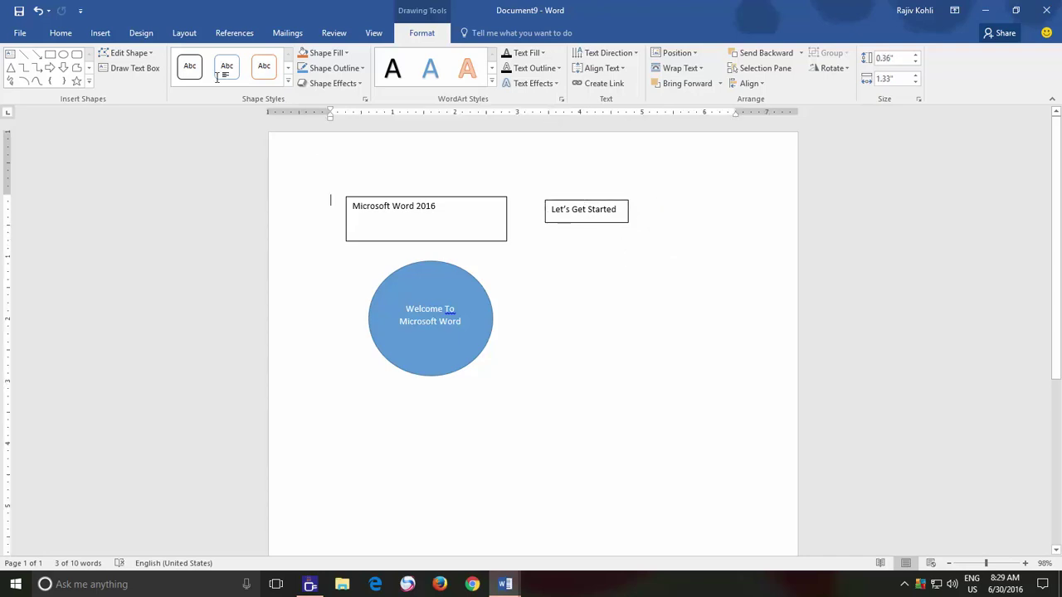
Step: Draw a text box right of the circle and size it 2.1 by 3.5 inches
click(100, 33)
click(201, 67)
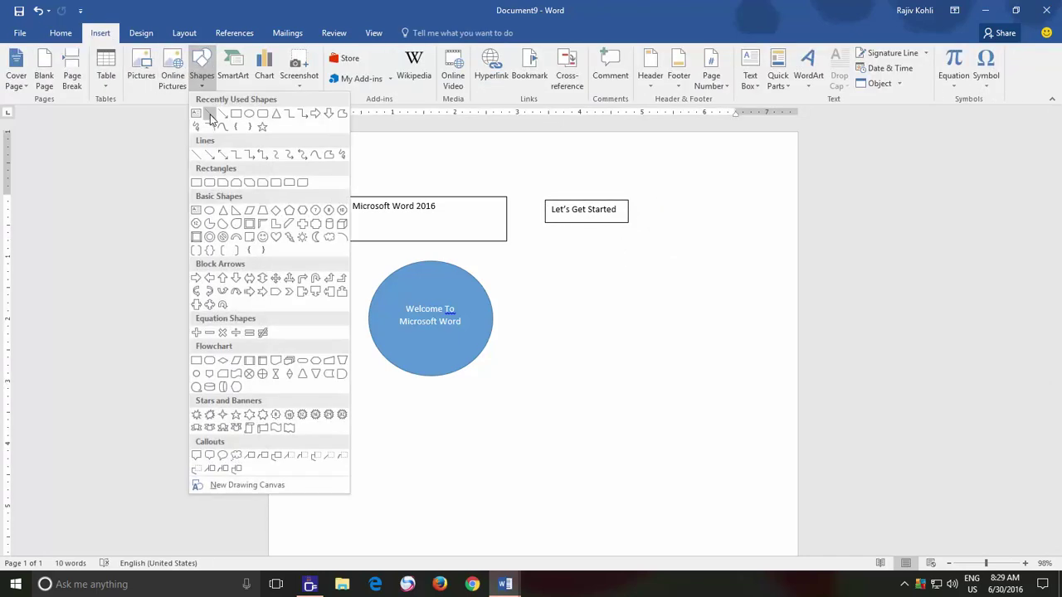
click(210, 115)
drag(539, 270, 686, 350)
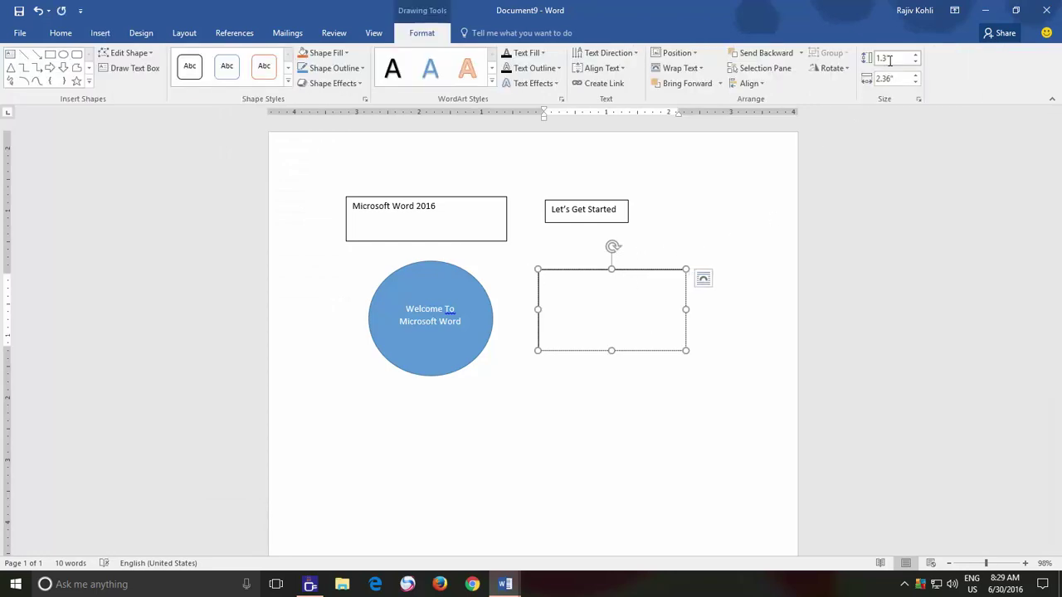
click(890, 60)
text(2.1)
key(Return)
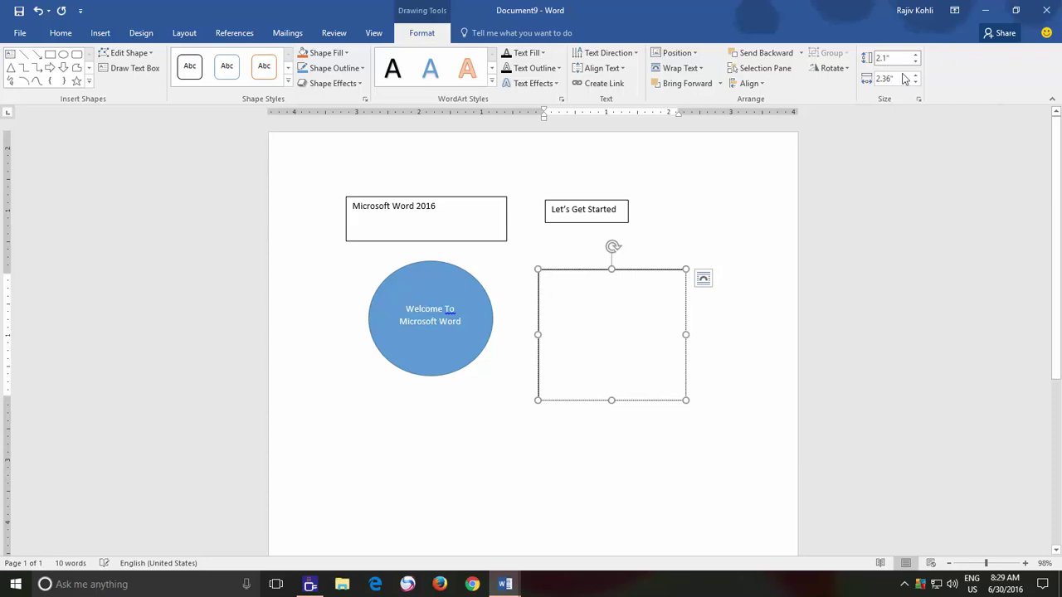
click(898, 80)
text(3.5)
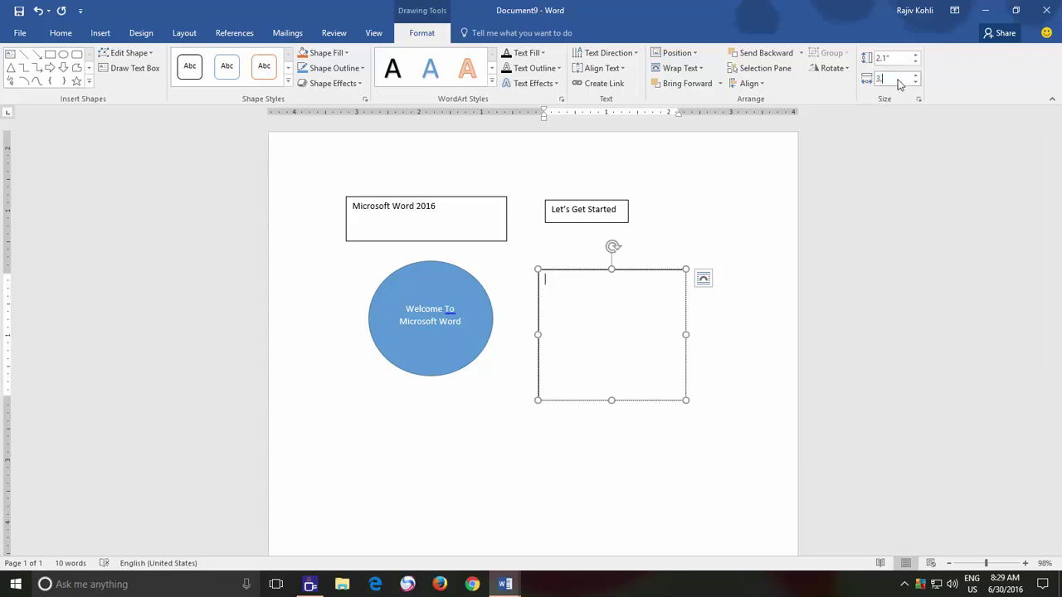
key(Return)
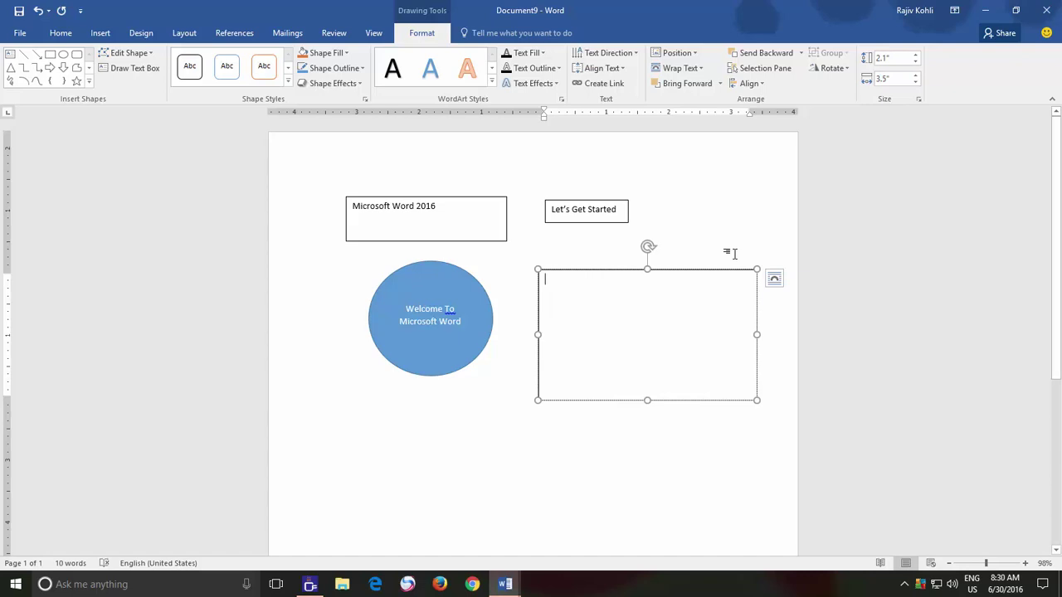
Step: Insert a Banded Sidebar text box, then undo it
click(652, 207)
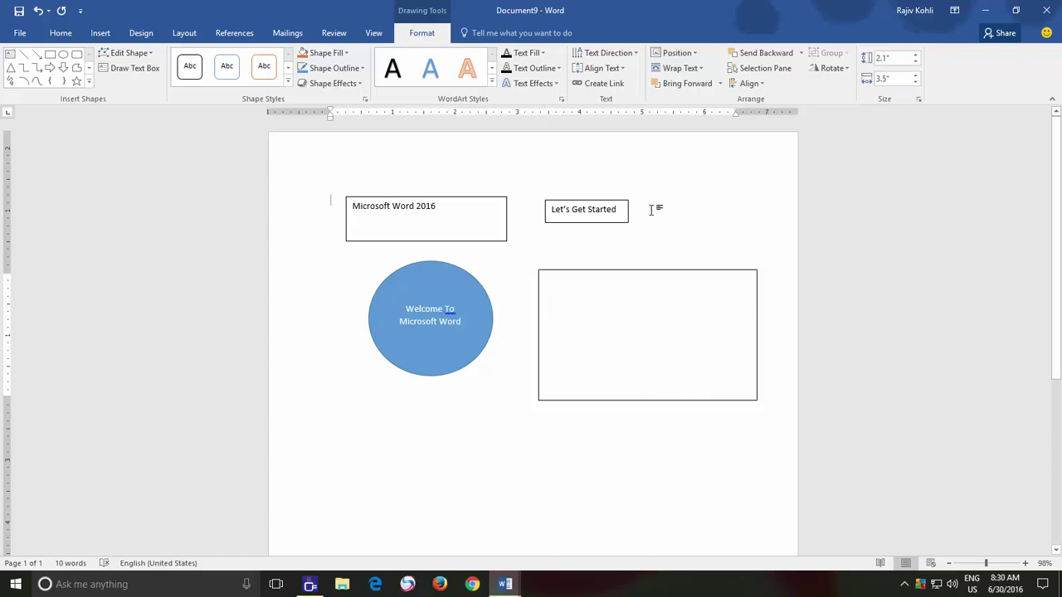
click(98, 34)
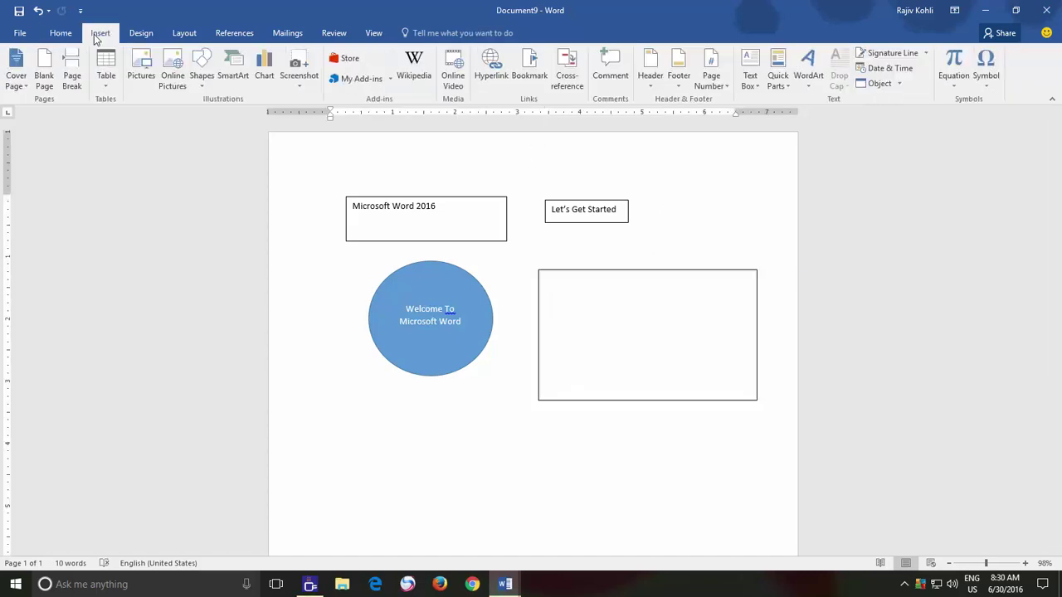
click(750, 76)
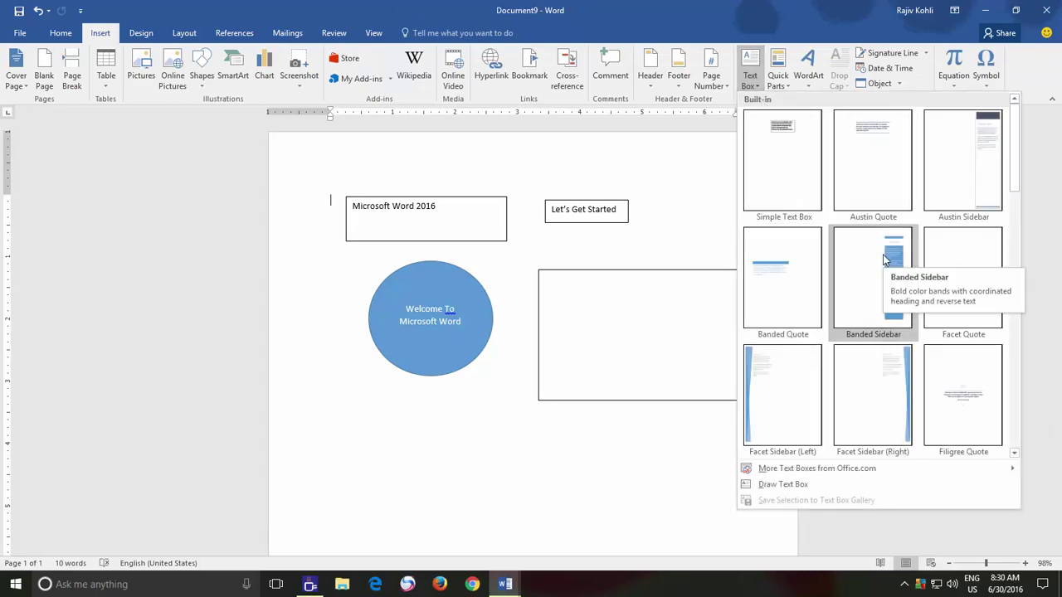
click(885, 260)
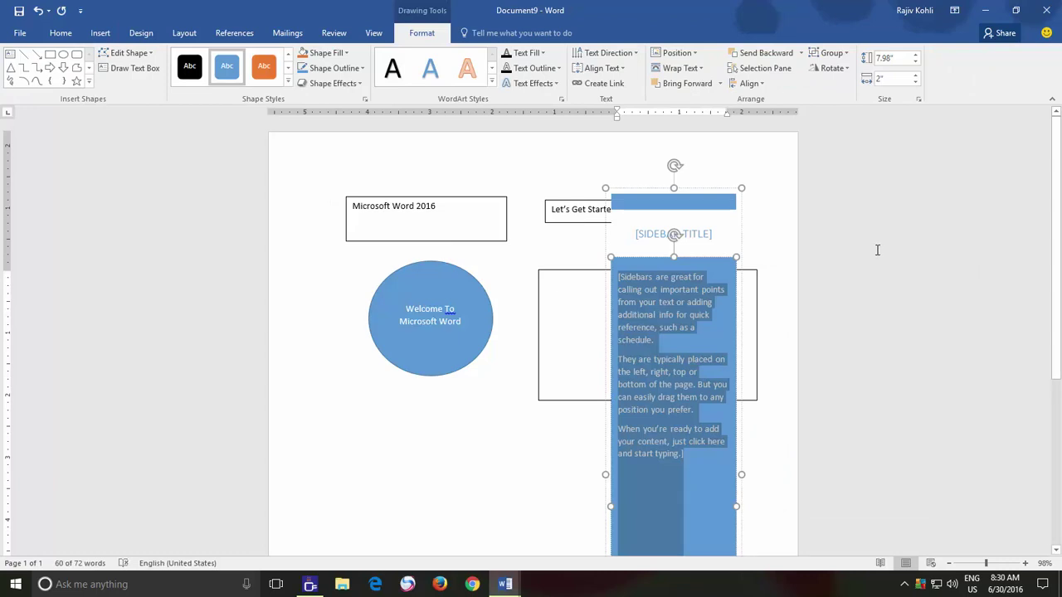
click(38, 11)
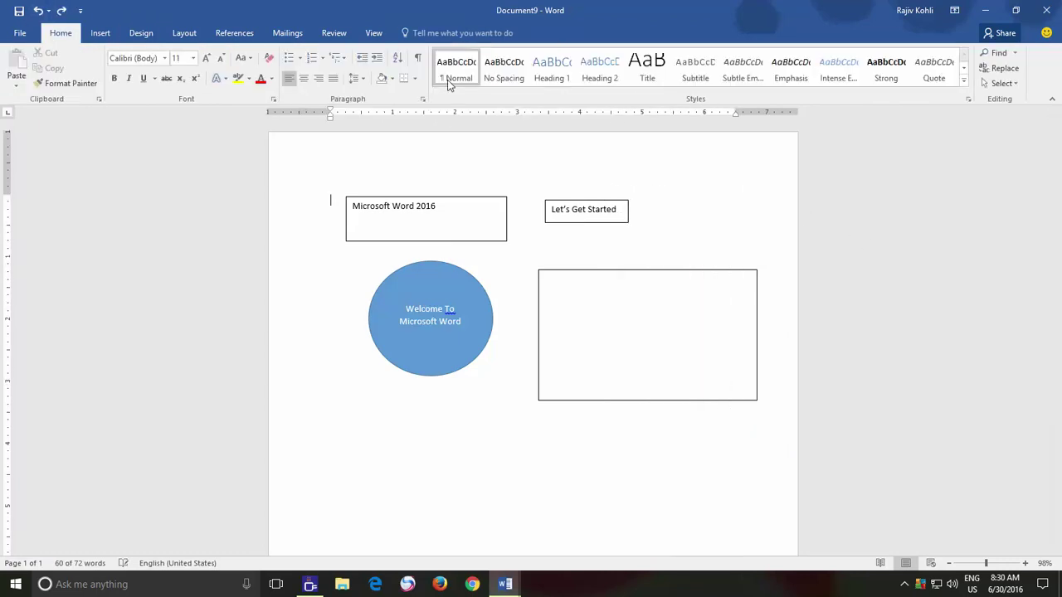
Step: Draw an empty text box below the blue circle using Draw Text Box
click(100, 32)
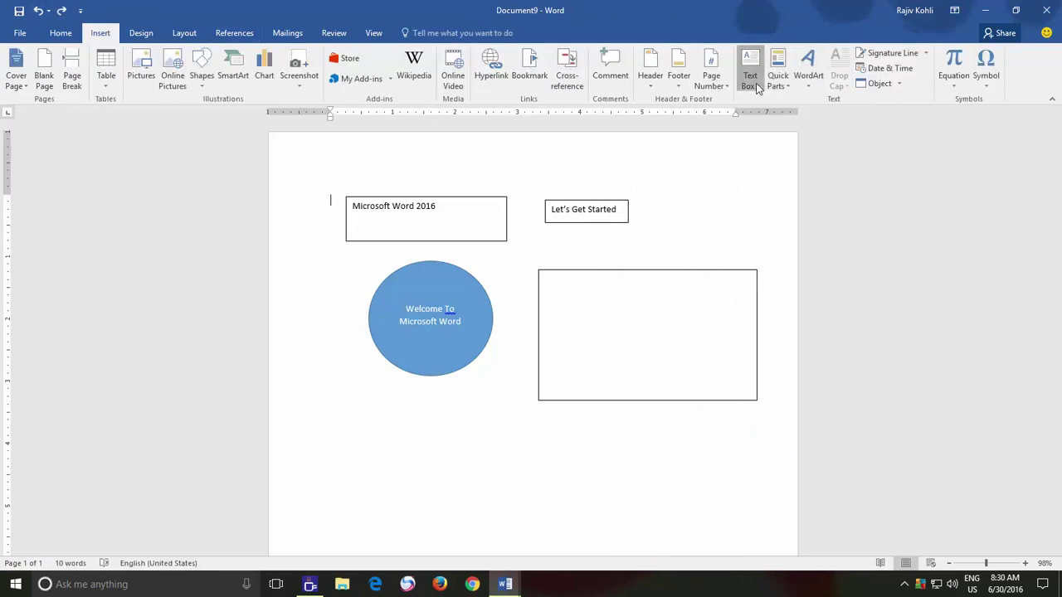
click(750, 76)
click(789, 480)
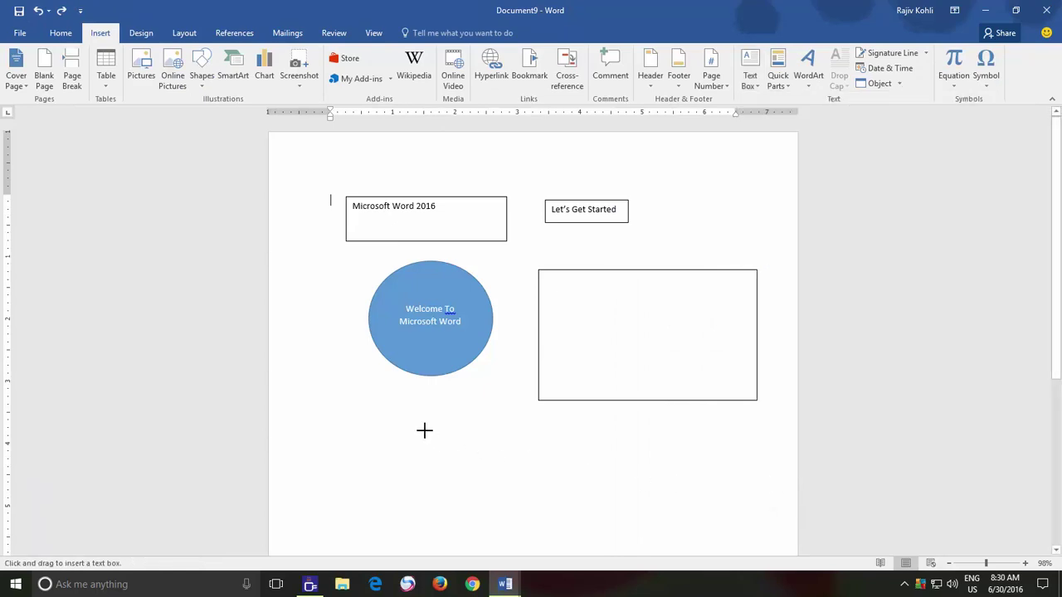
drag(401, 418, 546, 497)
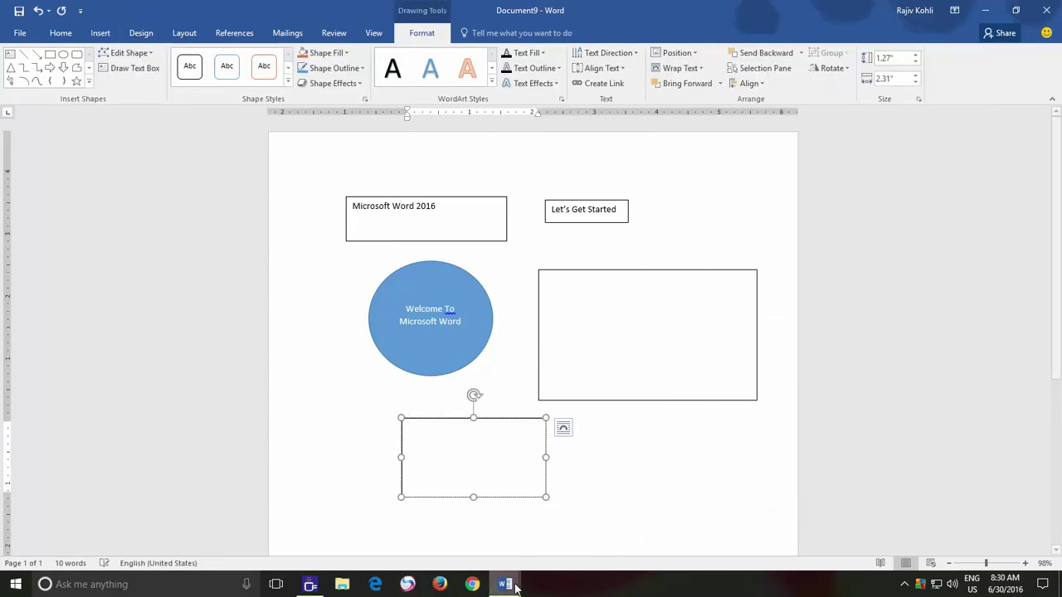
Step: In Document7, draw an empty text box across the first paragraphs
click(453, 556)
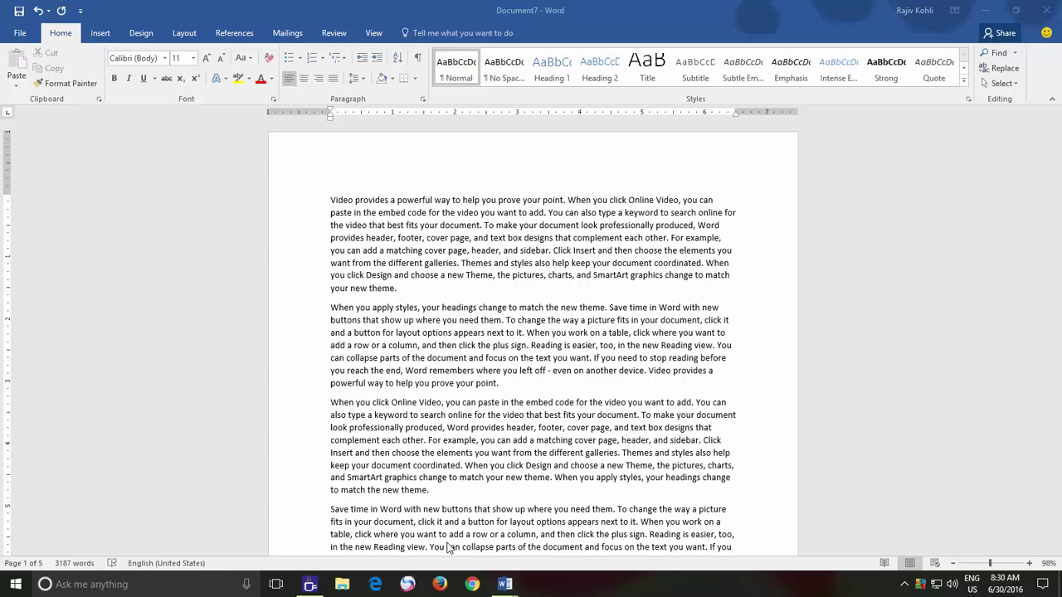
click(100, 33)
click(200, 77)
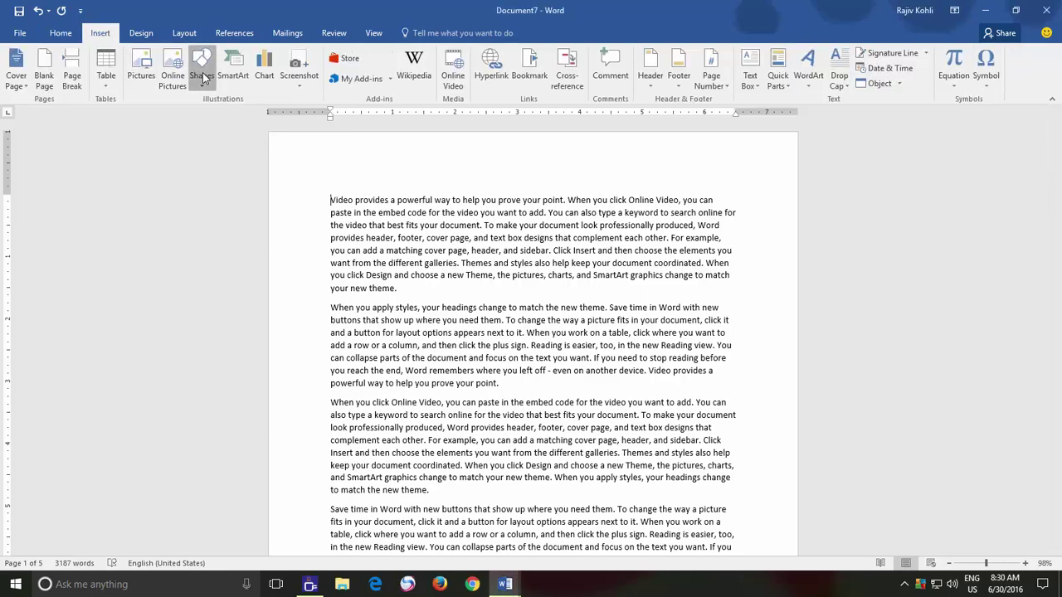
click(199, 118)
drag(424, 278, 595, 393)
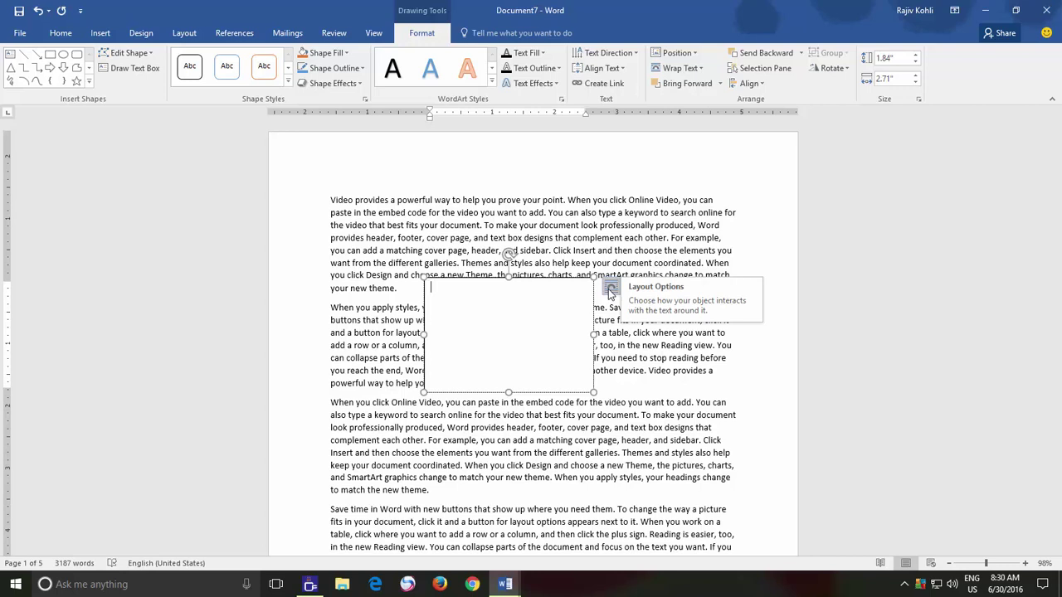
Step: Set the text box's Layout Options wrapping to Square
click(609, 291)
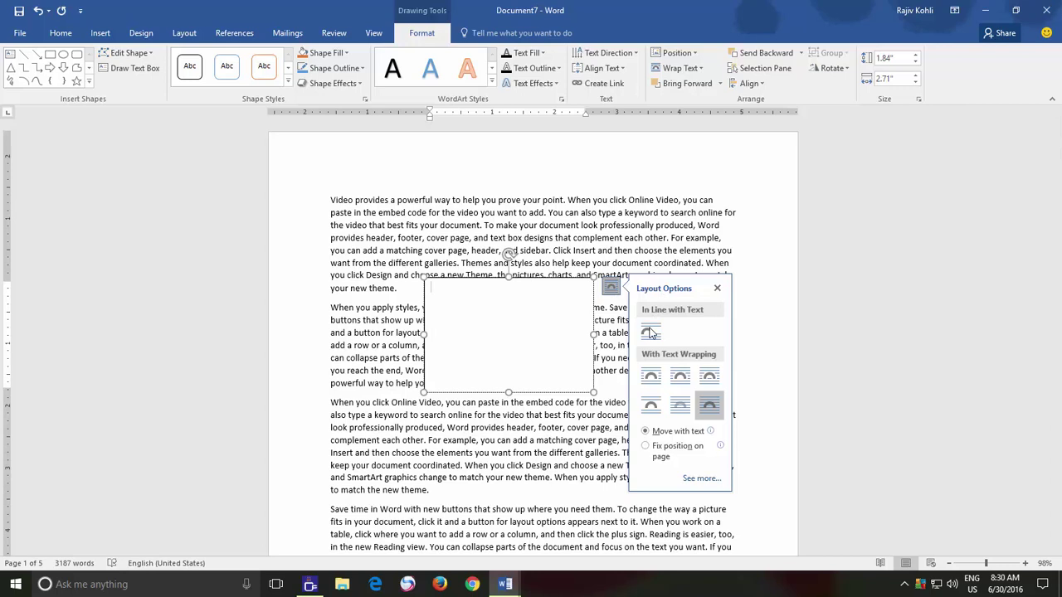
click(653, 379)
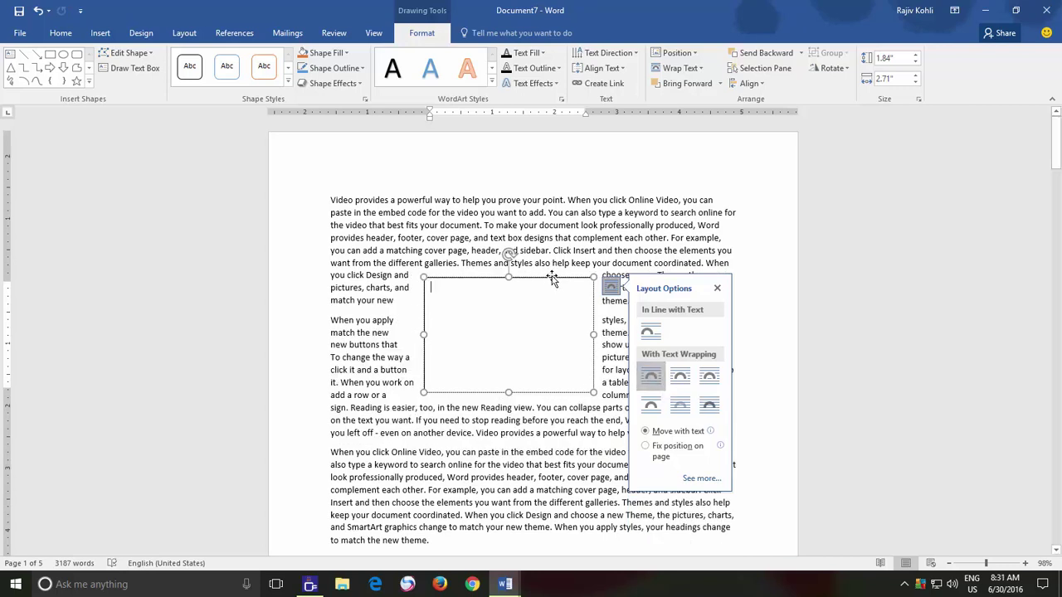
click(679, 69)
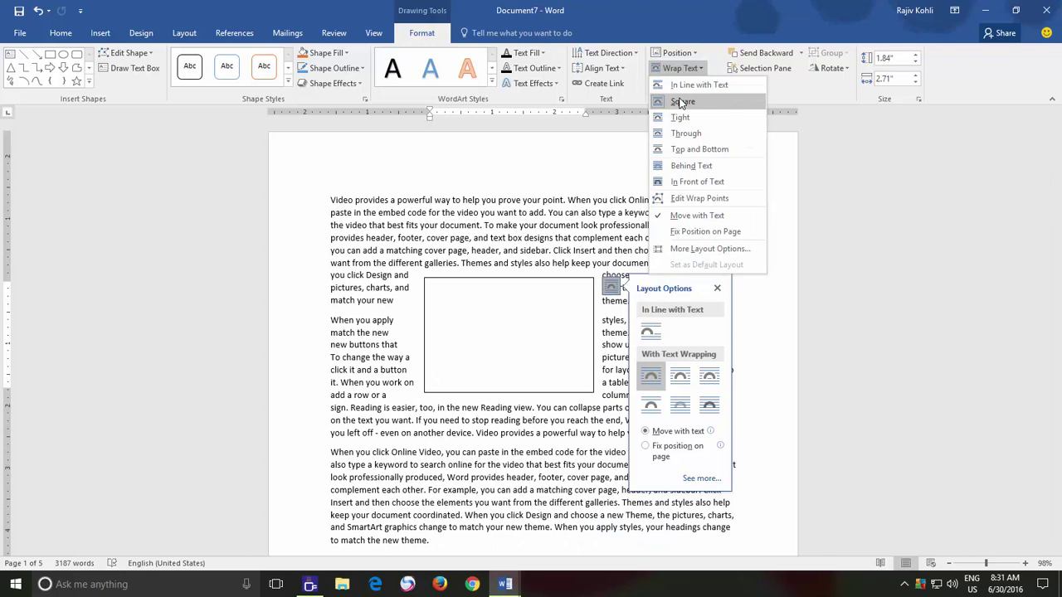
click(547, 286)
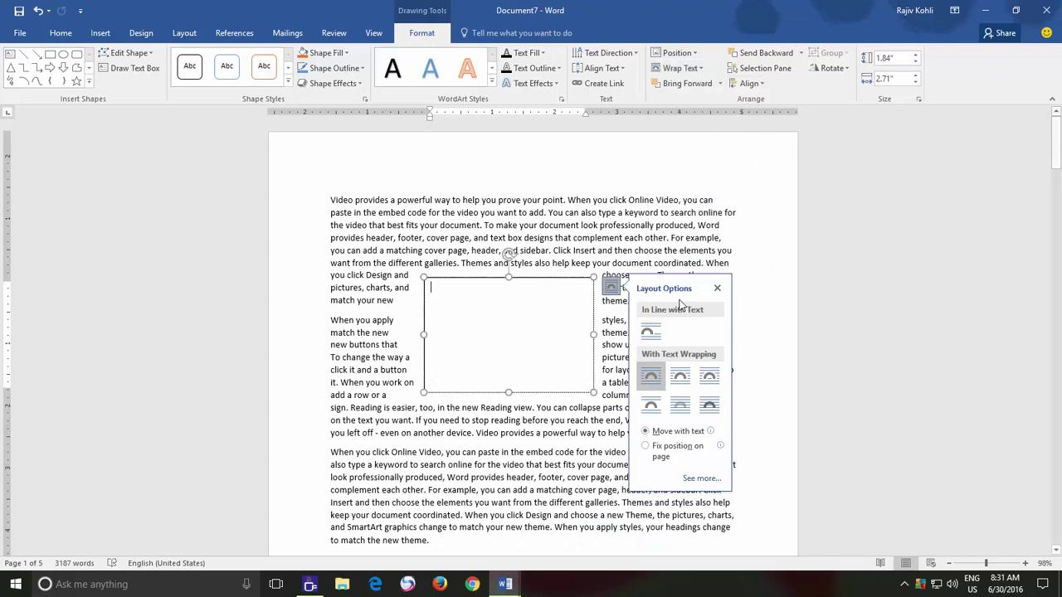
click(717, 288)
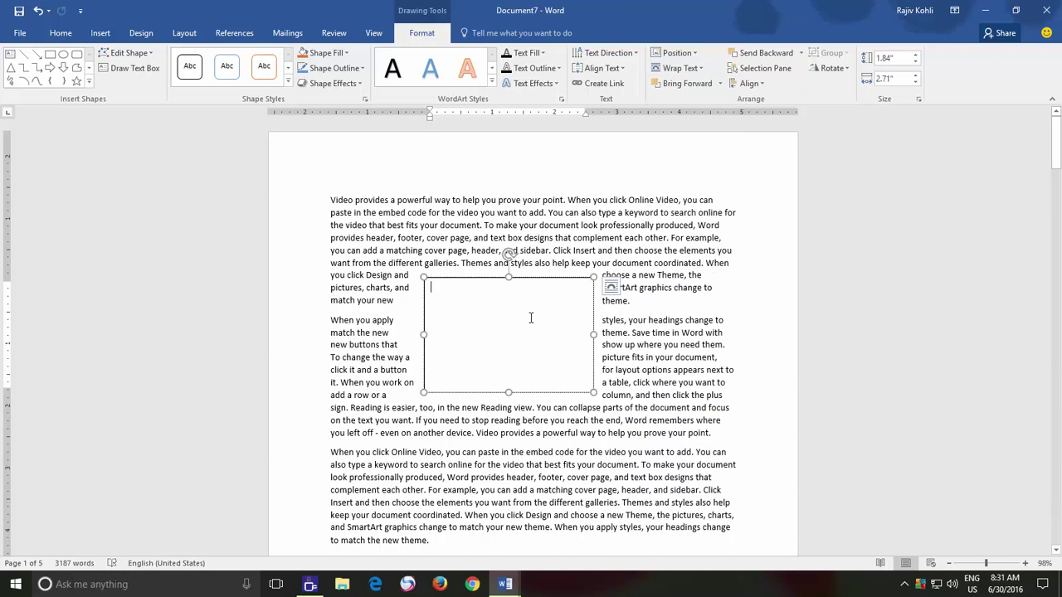
Step: Fill the text box with blue and give it an orange outline
click(328, 53)
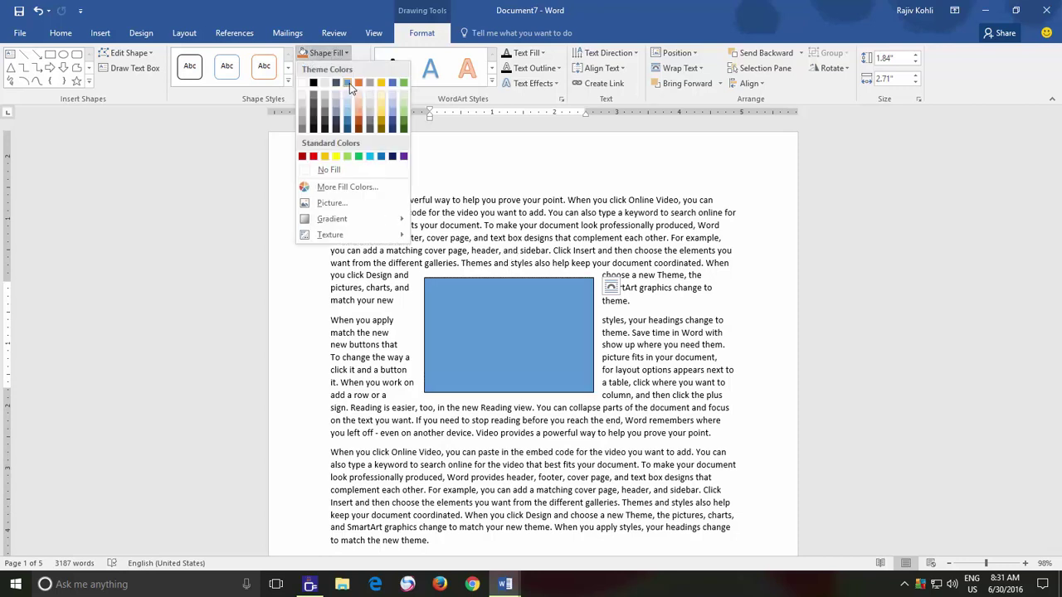
click(349, 83)
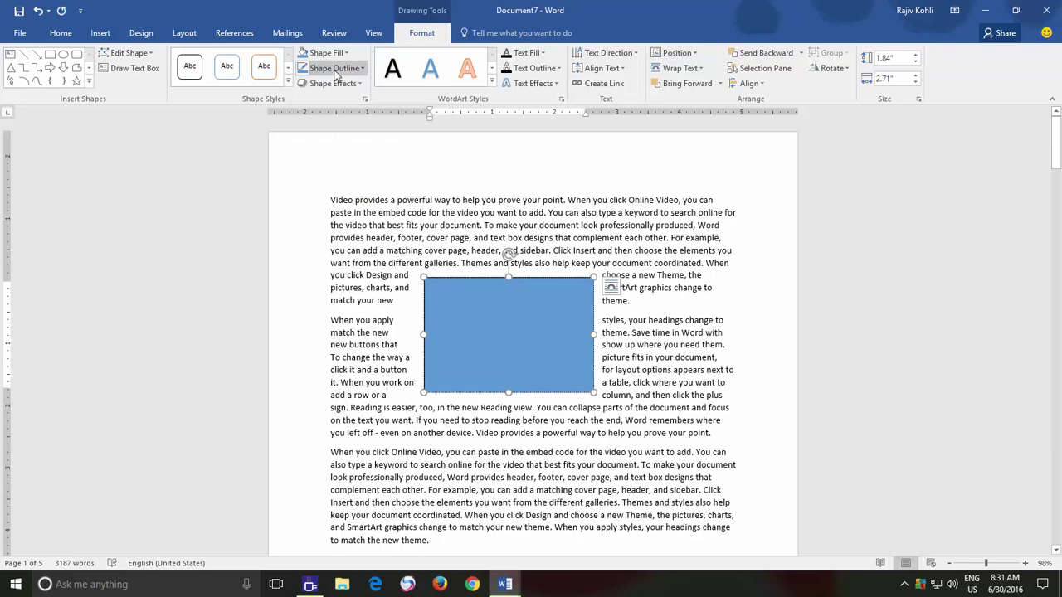
click(335, 68)
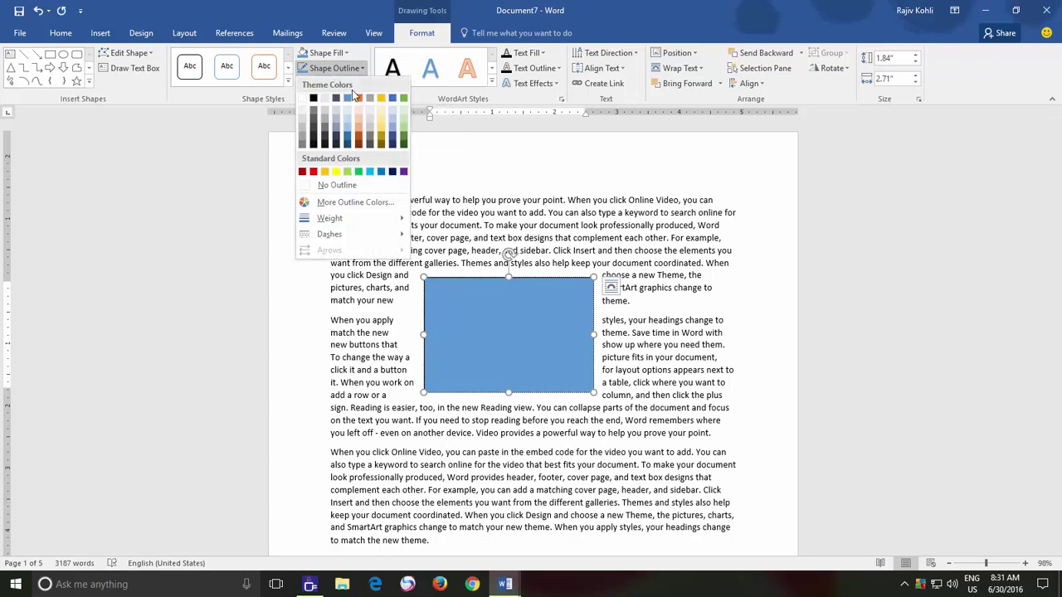
click(359, 98)
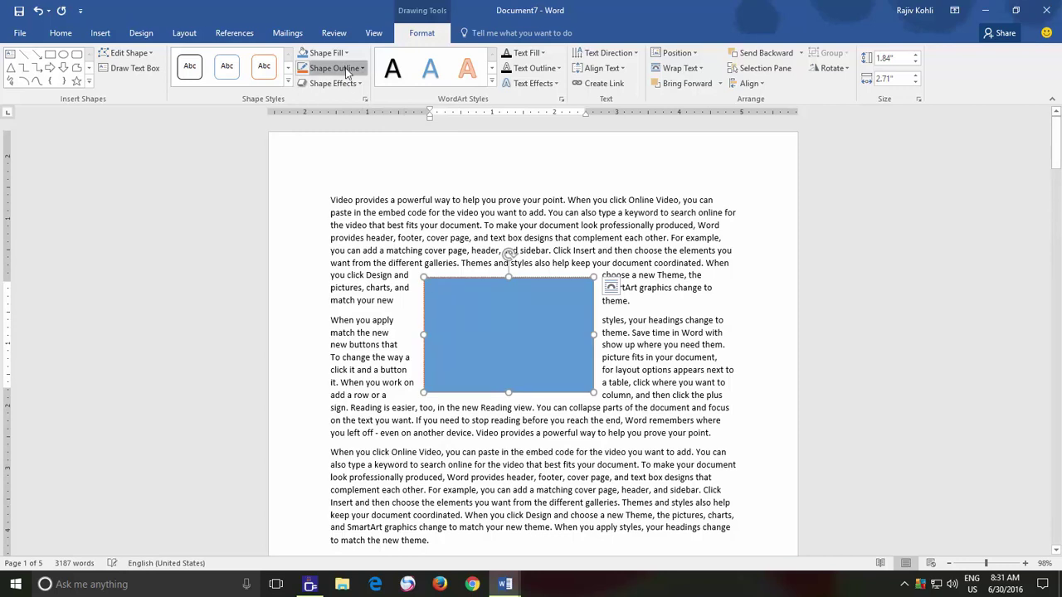
Step: Set the rectangle's outline weight to 4½ pt
click(347, 68)
mouse_move(329, 219)
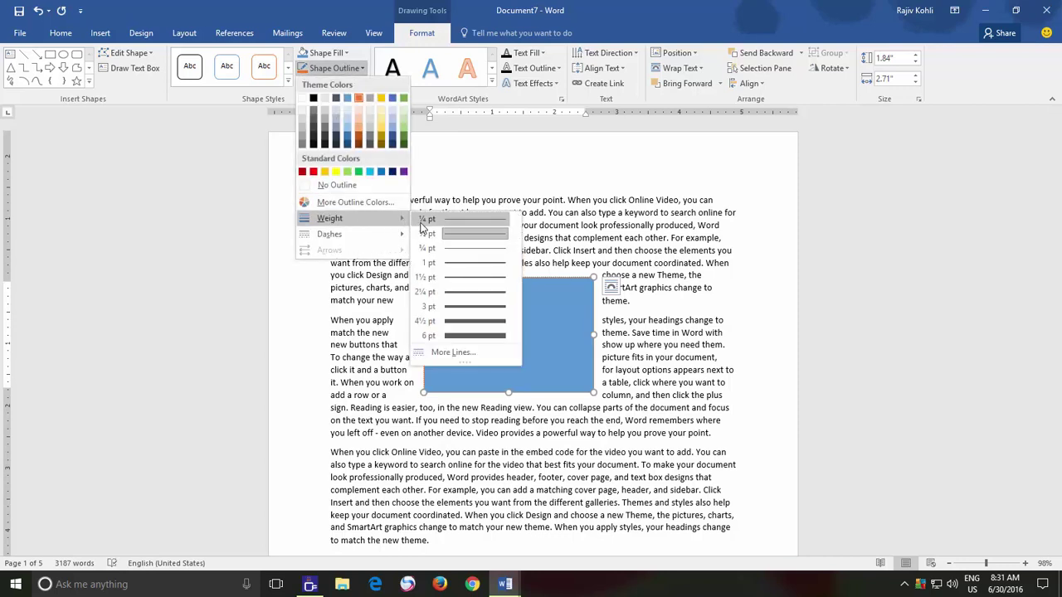
click(462, 322)
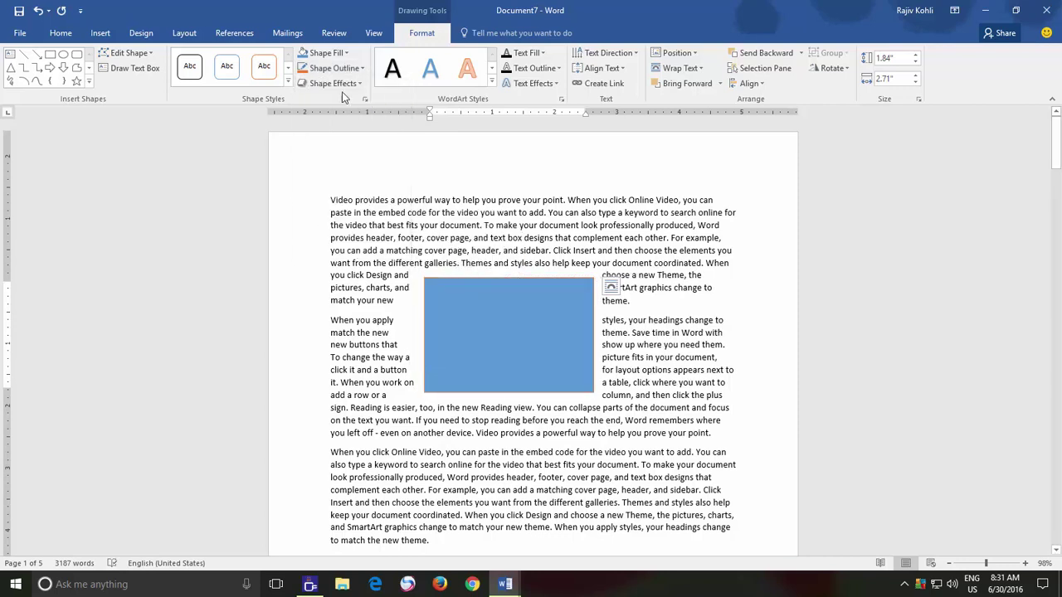
click(347, 68)
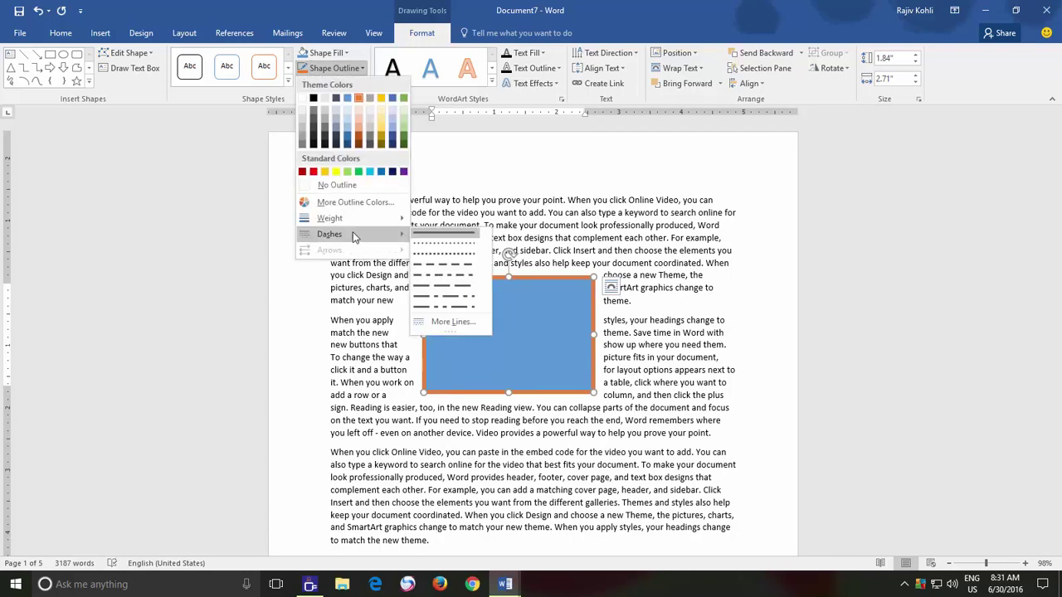
Step: Dash the rectangle's outline, type 'Microsoft Word 2016' in it, and add a 'Word 2016' oval below
click(493, 319)
text(Microsc)
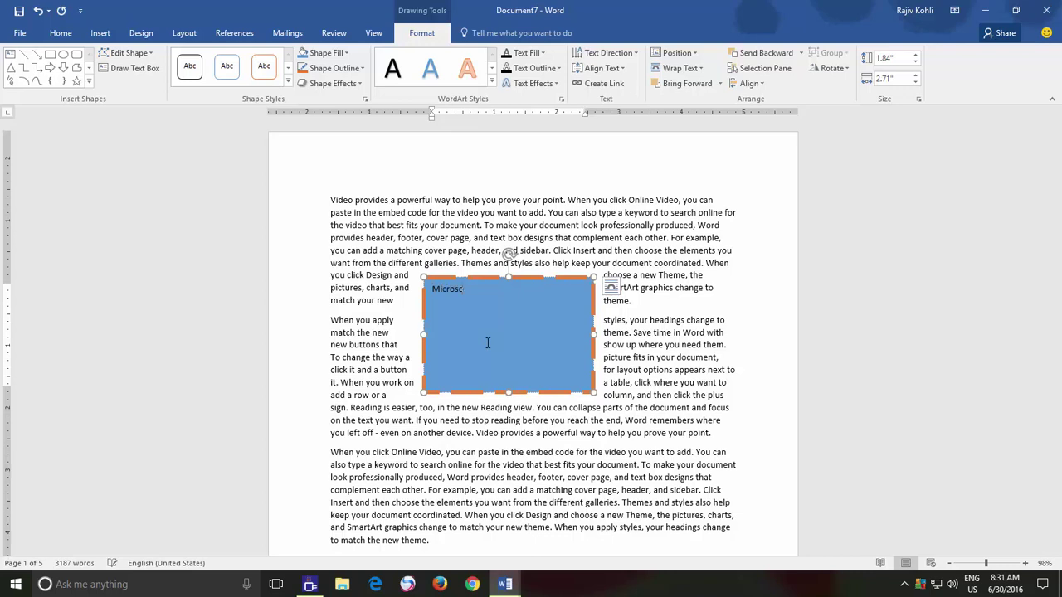
text(ft Word 2016)
click(100, 33)
click(202, 68)
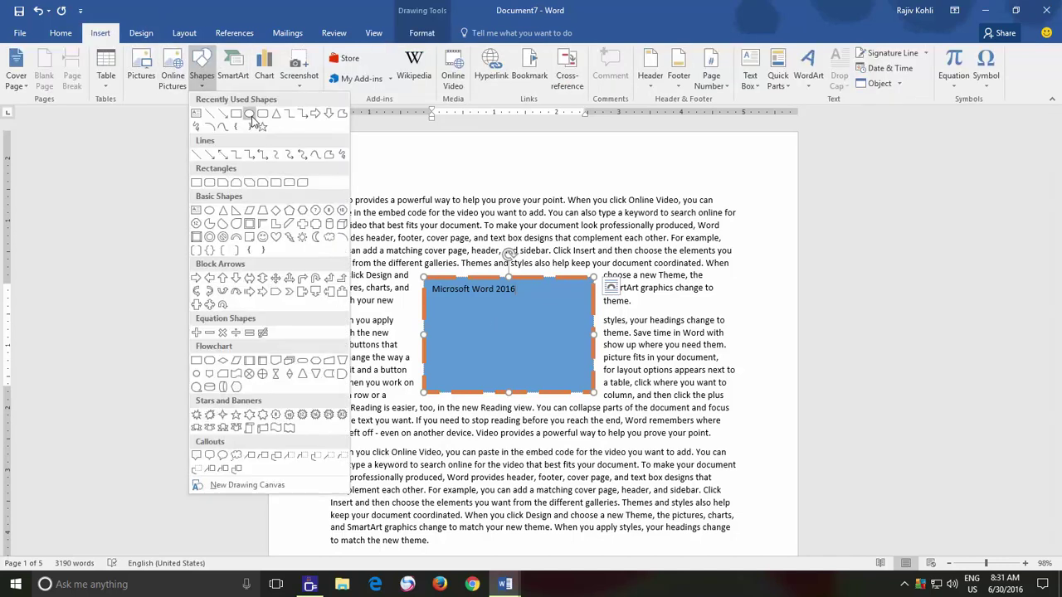
click(252, 114)
drag(471, 444, 570, 527)
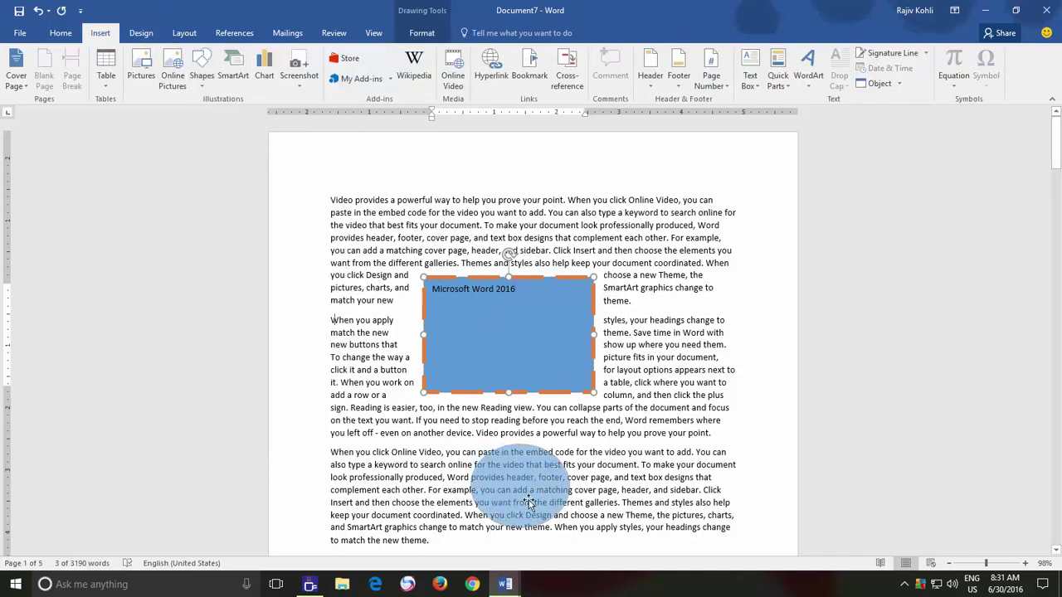
right_click(555, 360)
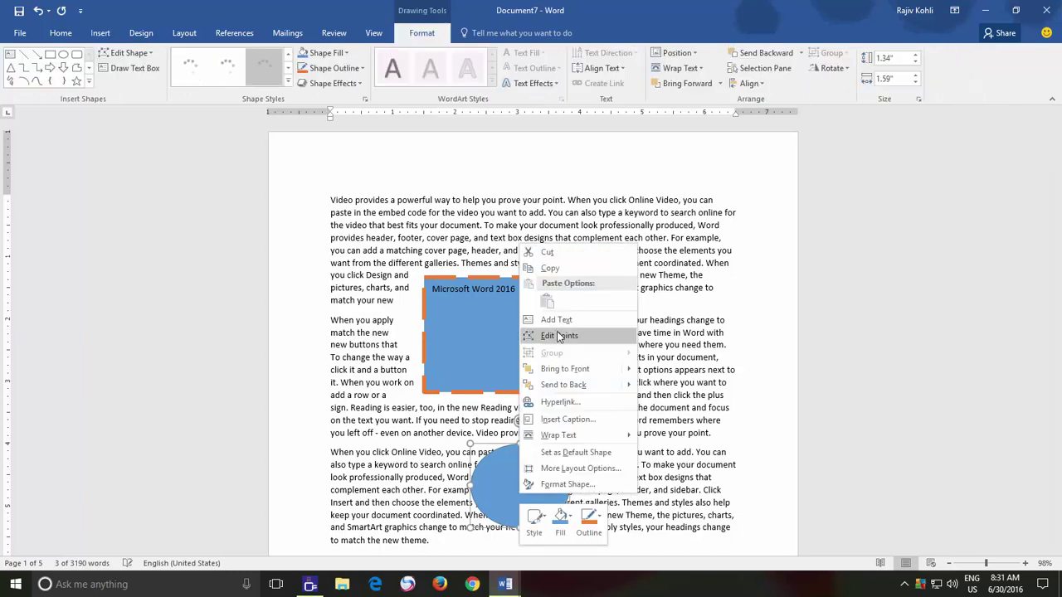
click(559, 320)
text(Wor)
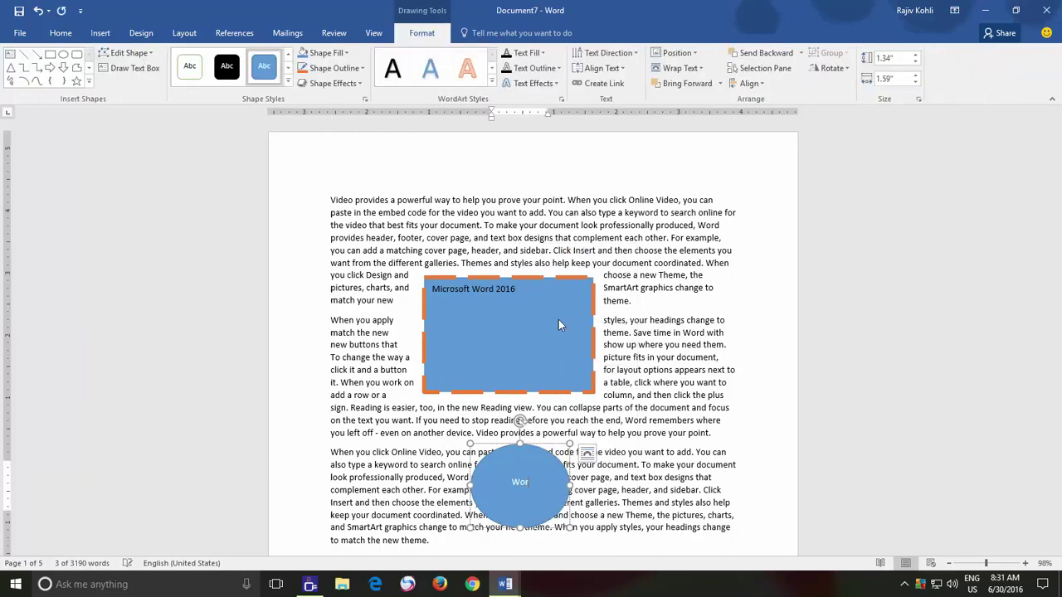
text(d 2016)
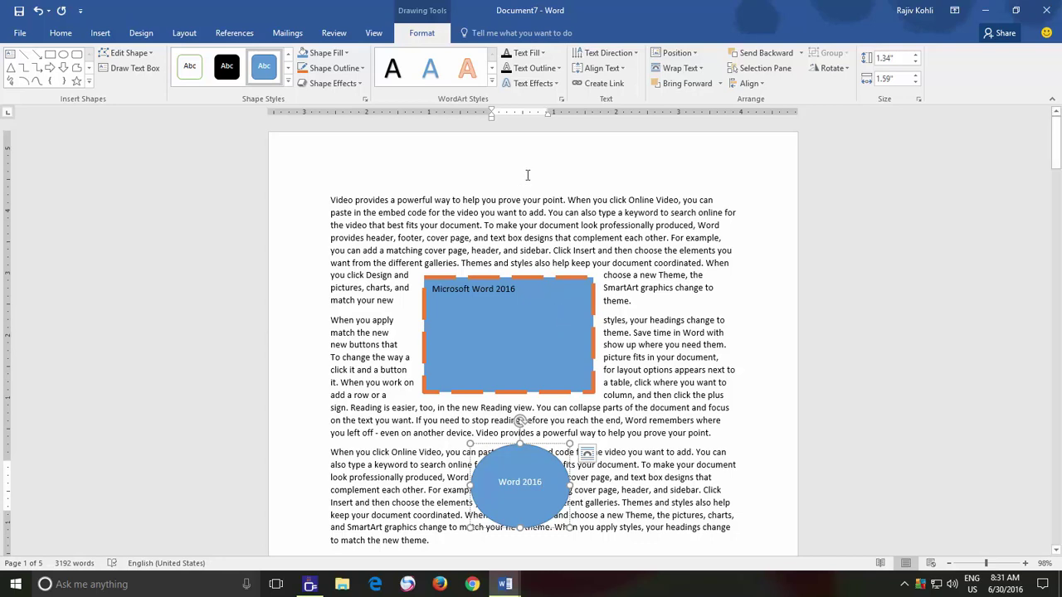
Step: Top-align the oval's 'Word 2016' text; try Middle on the rectangle, then restore Top
click(618, 69)
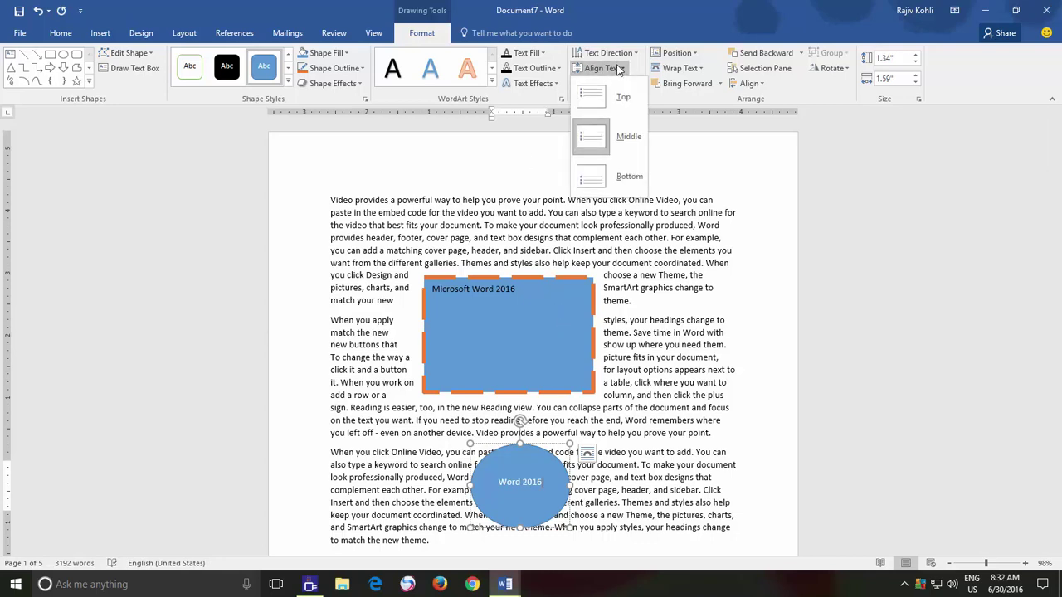
click(618, 99)
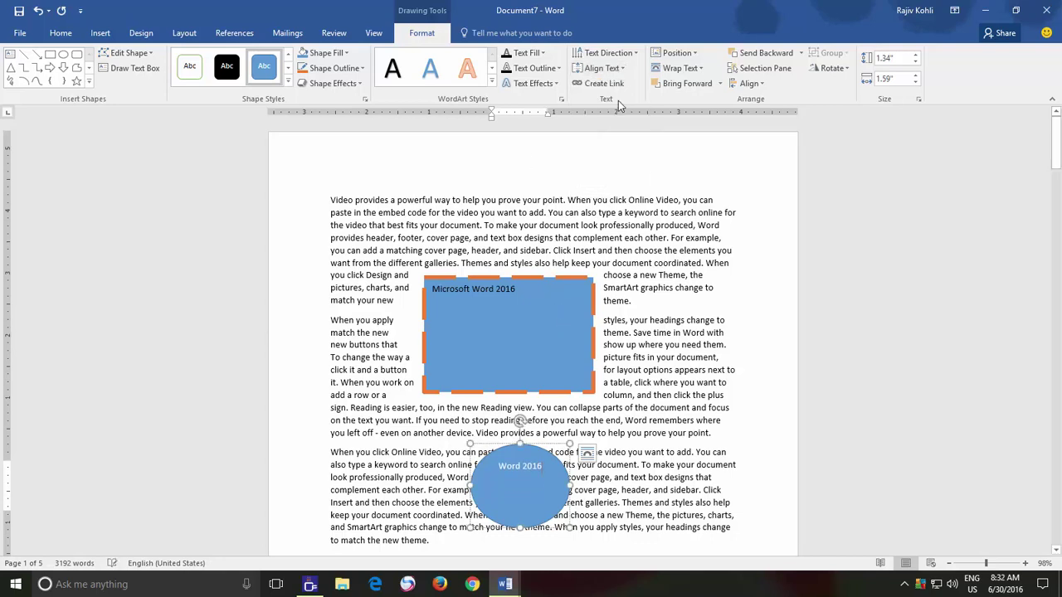
click(514, 288)
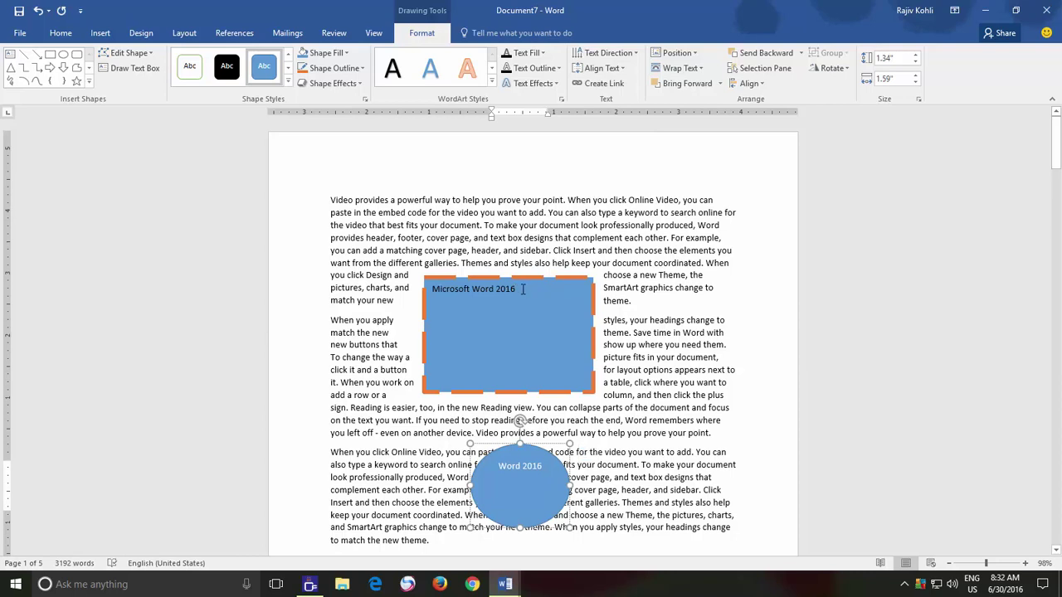
click(602, 68)
click(610, 130)
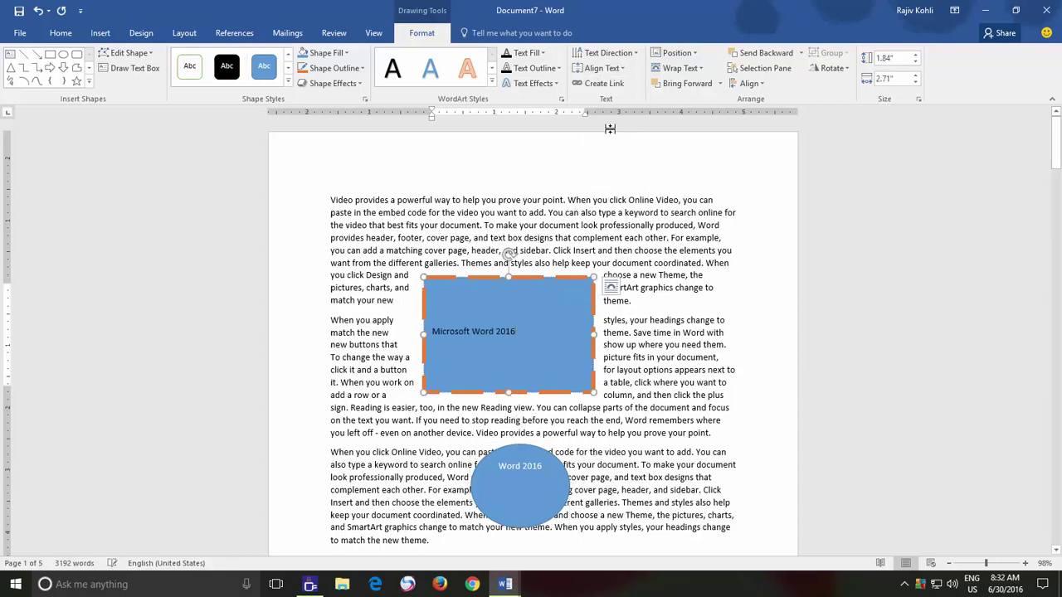
click(602, 68)
click(610, 178)
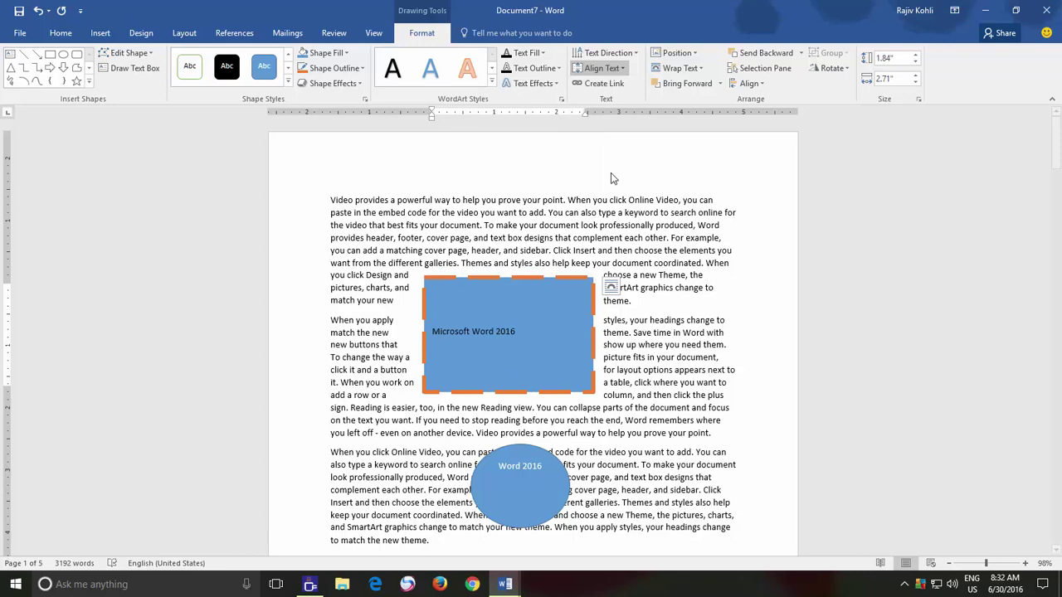
click(601, 68)
click(612, 95)
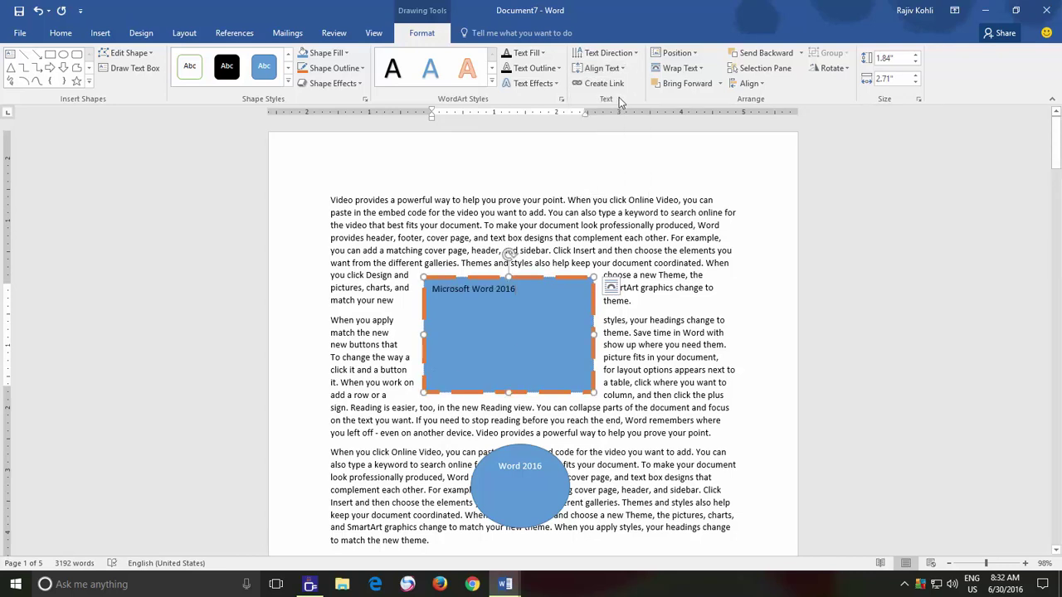
Step: Try the 90° and 270° text directions on the rectangle, settling on 90°
click(621, 56)
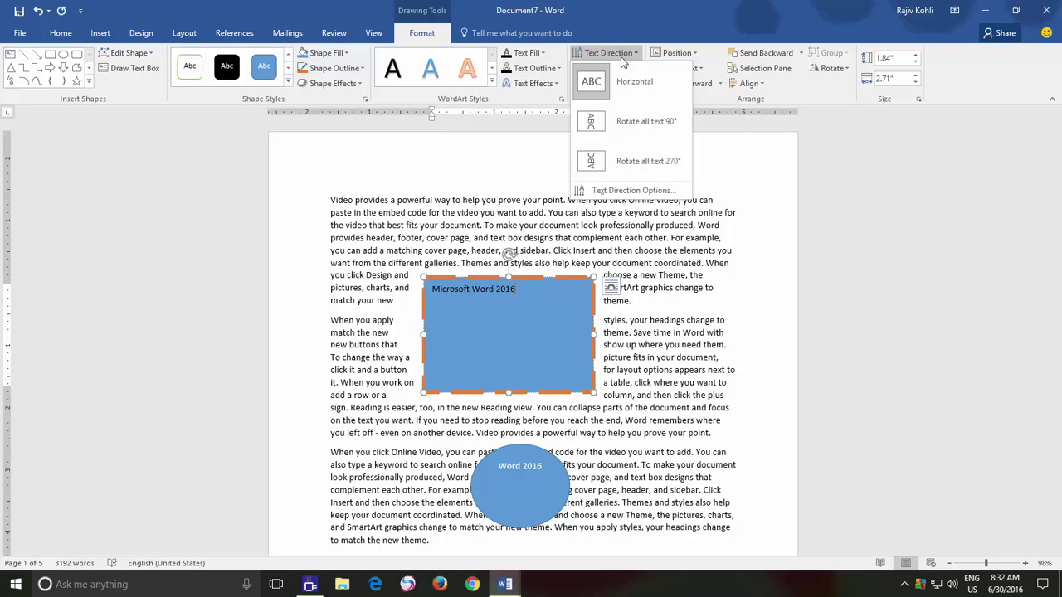
click(627, 124)
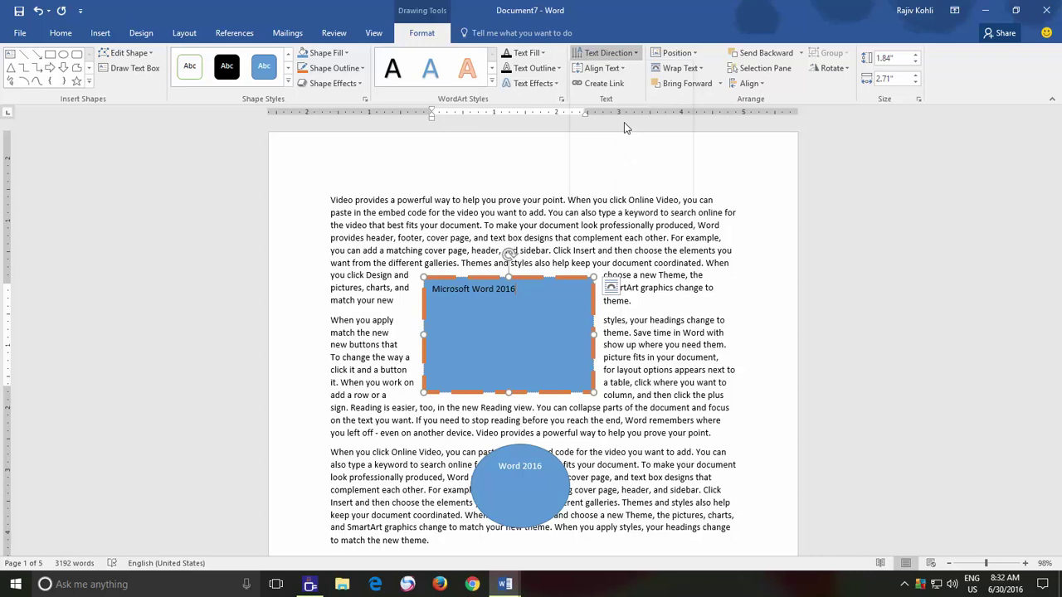
click(615, 55)
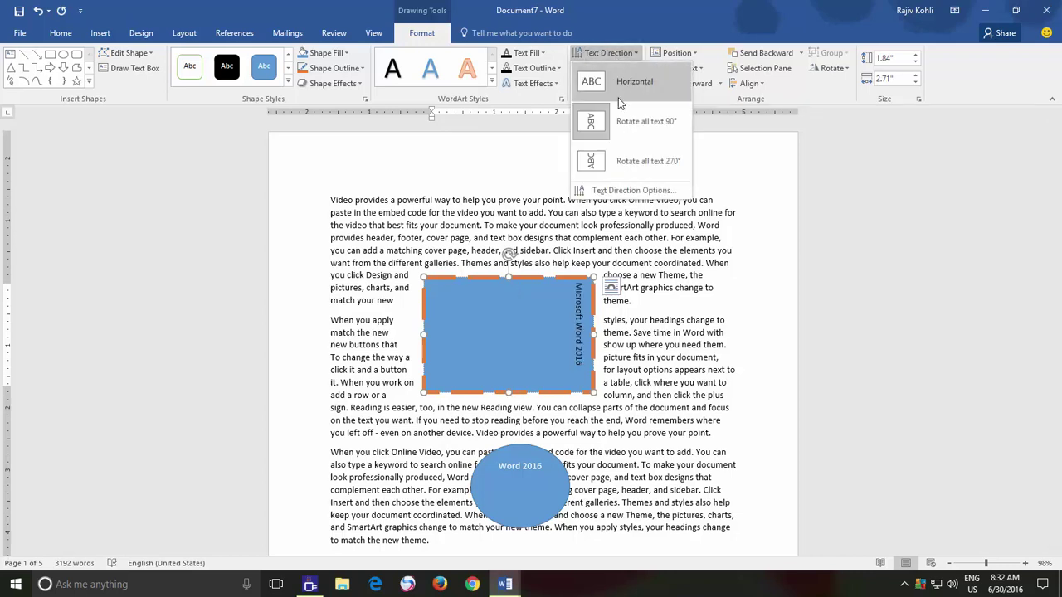
click(628, 166)
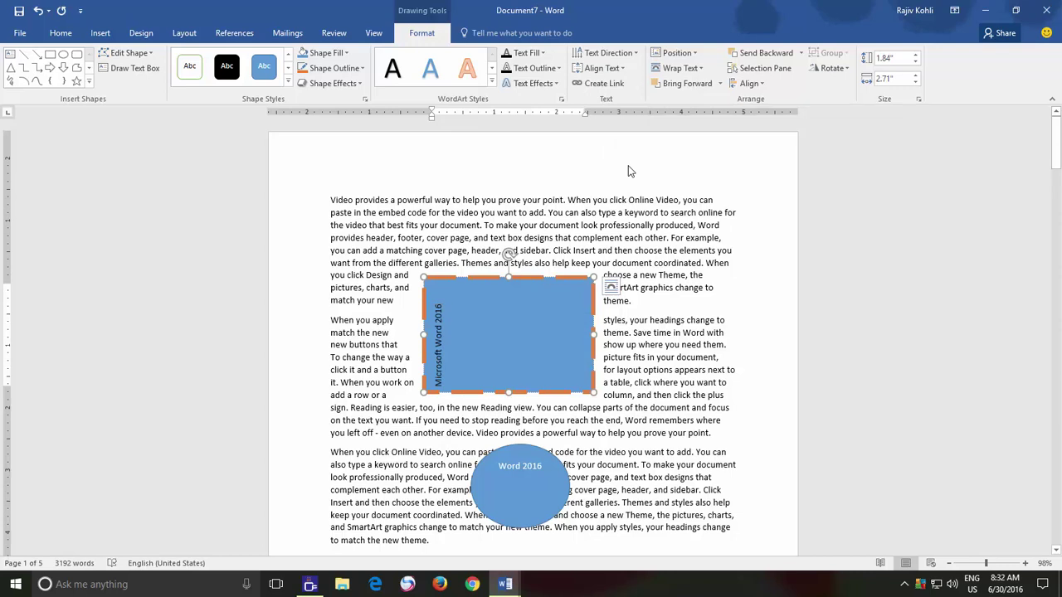
click(614, 54)
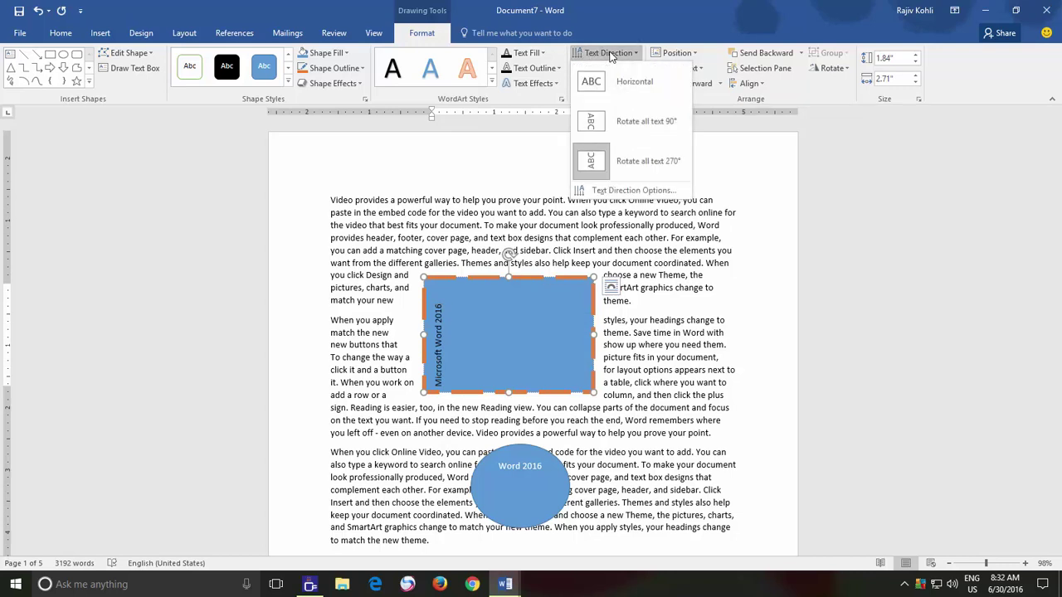
click(644, 126)
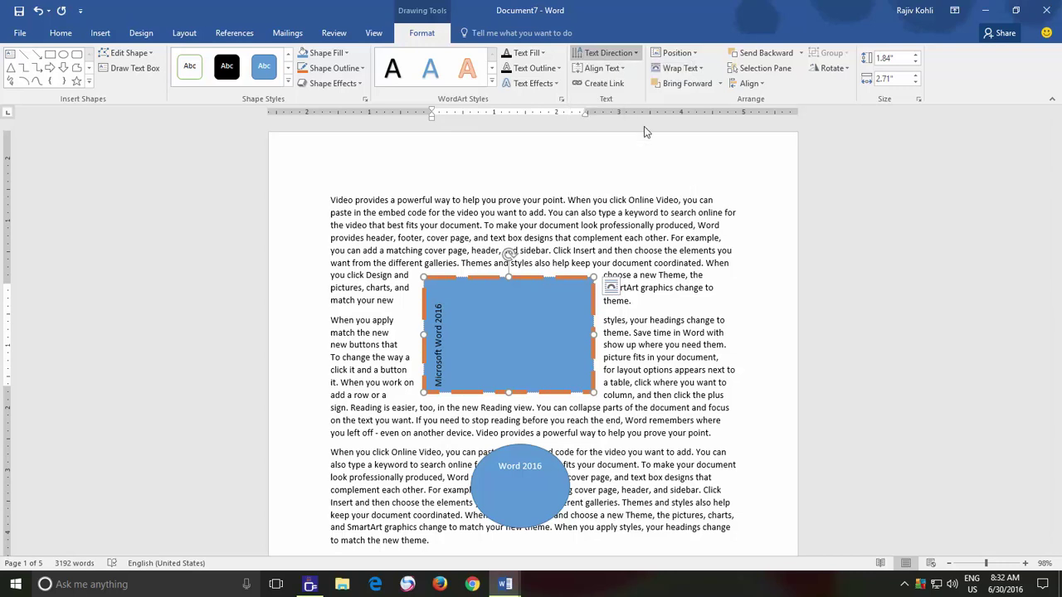
Step: Select 'Word 2016' in the rectangle and reapply the 90° text rotation
click(622, 52)
click(631, 82)
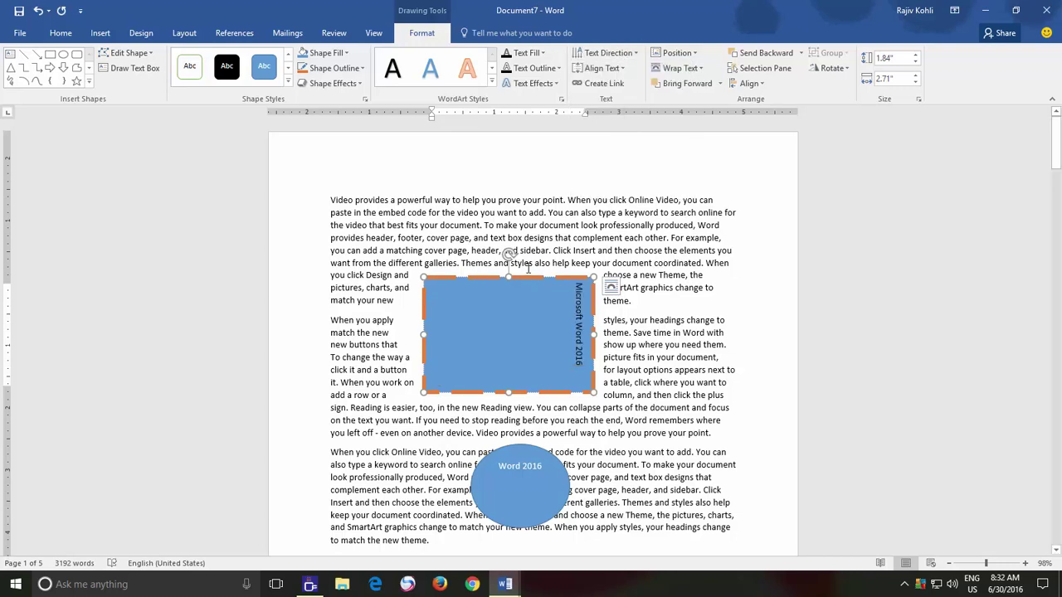
drag(474, 290, 515, 290)
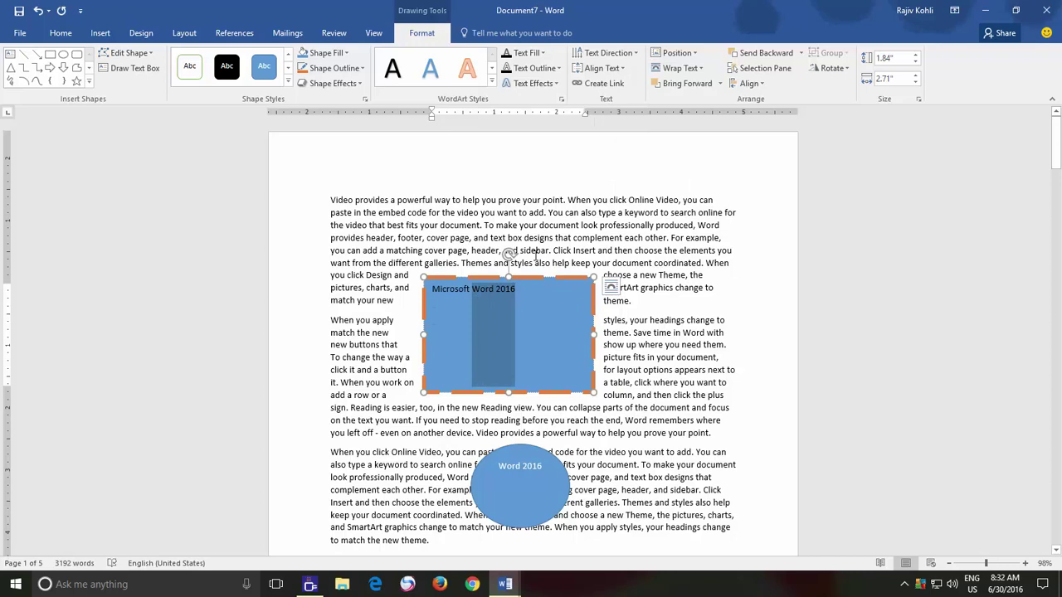
click(626, 54)
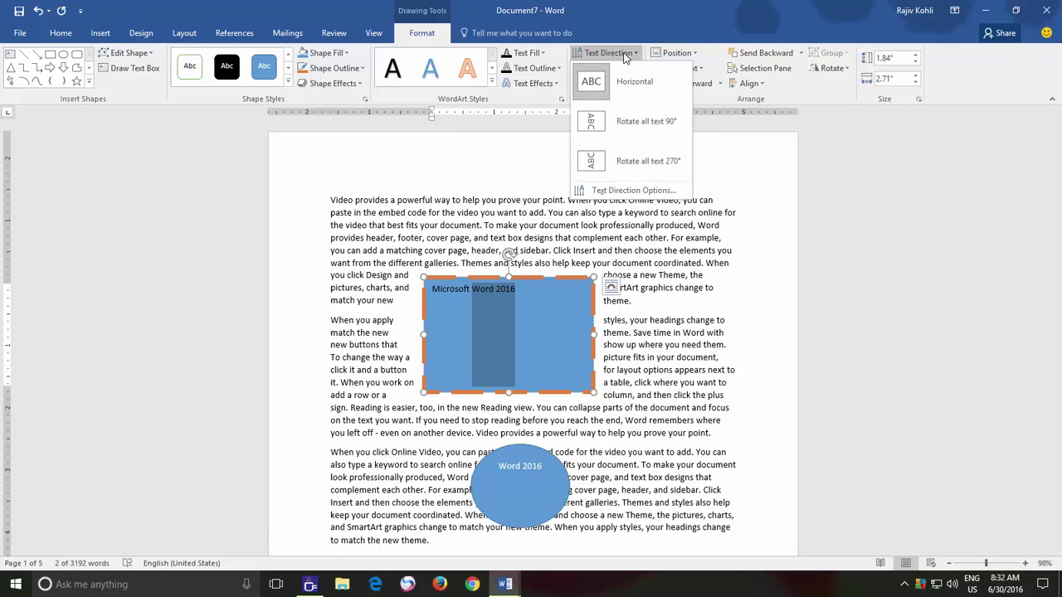
click(627, 122)
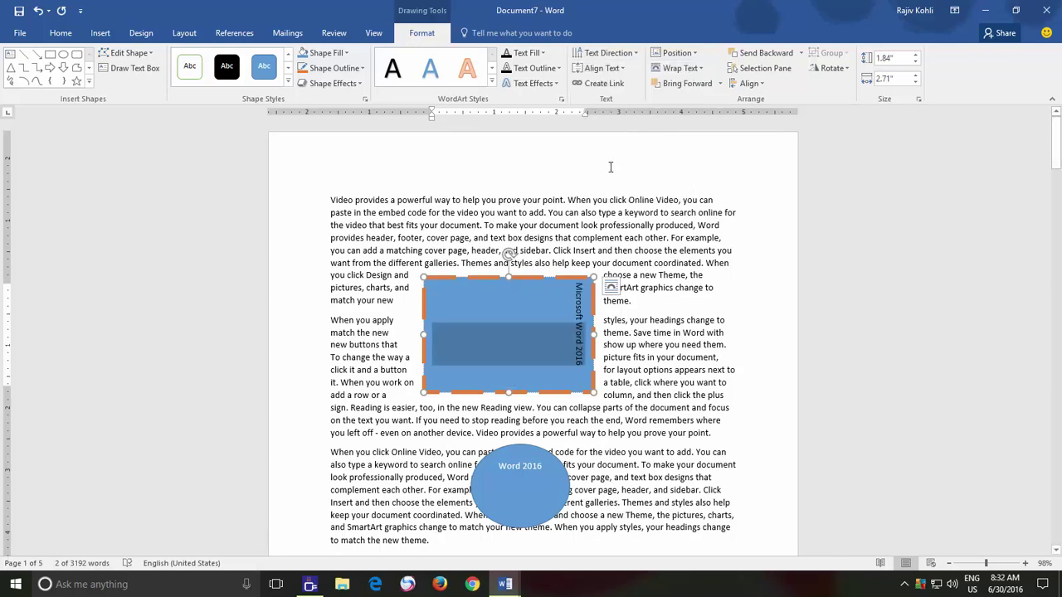
Step: Return to Document9 and draw a small text box below the large rectangle
click(512, 586)
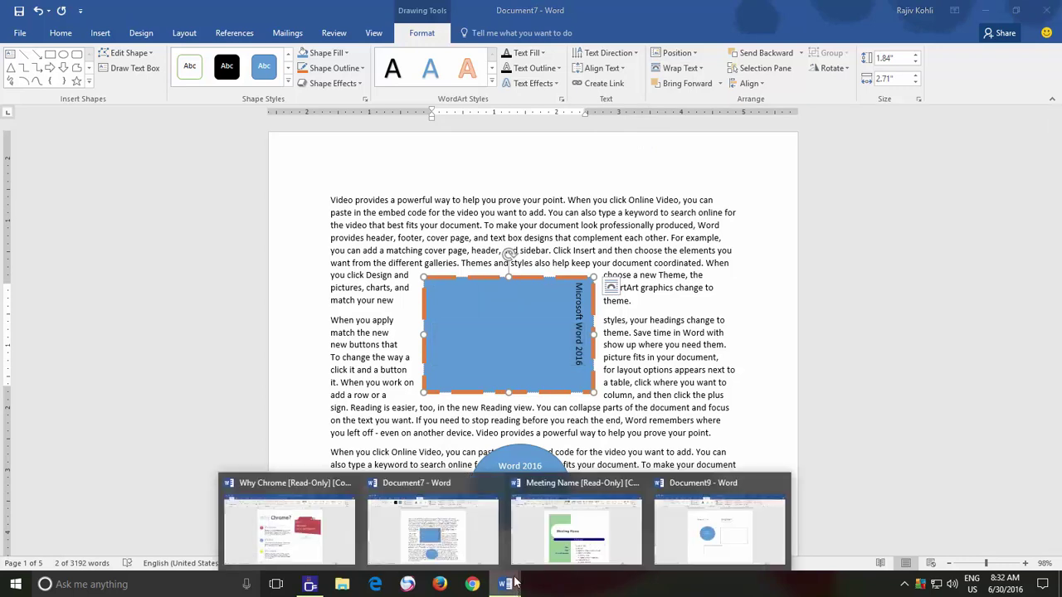
click(665, 544)
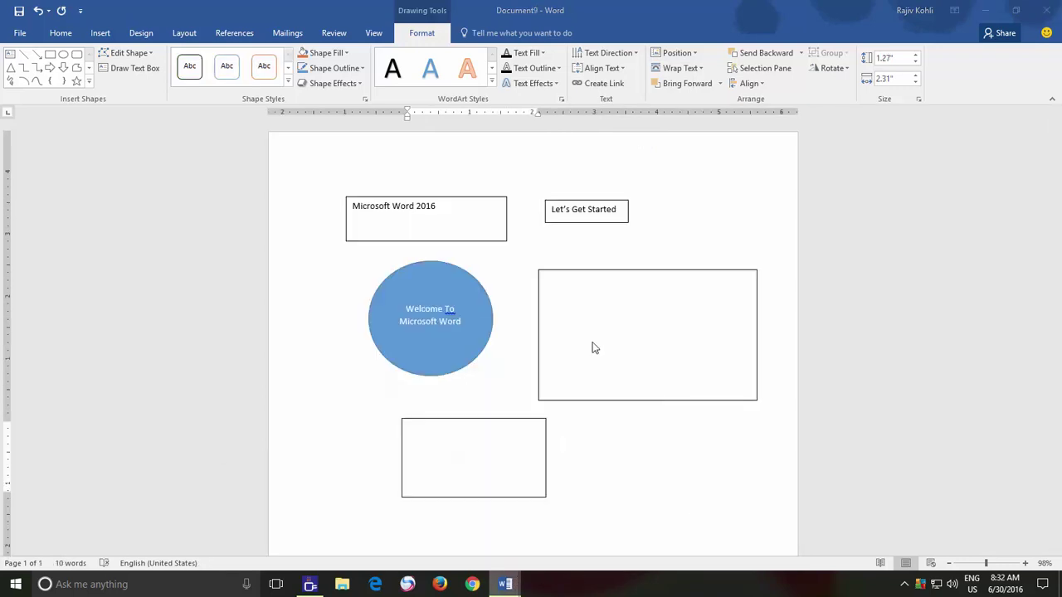
click(101, 33)
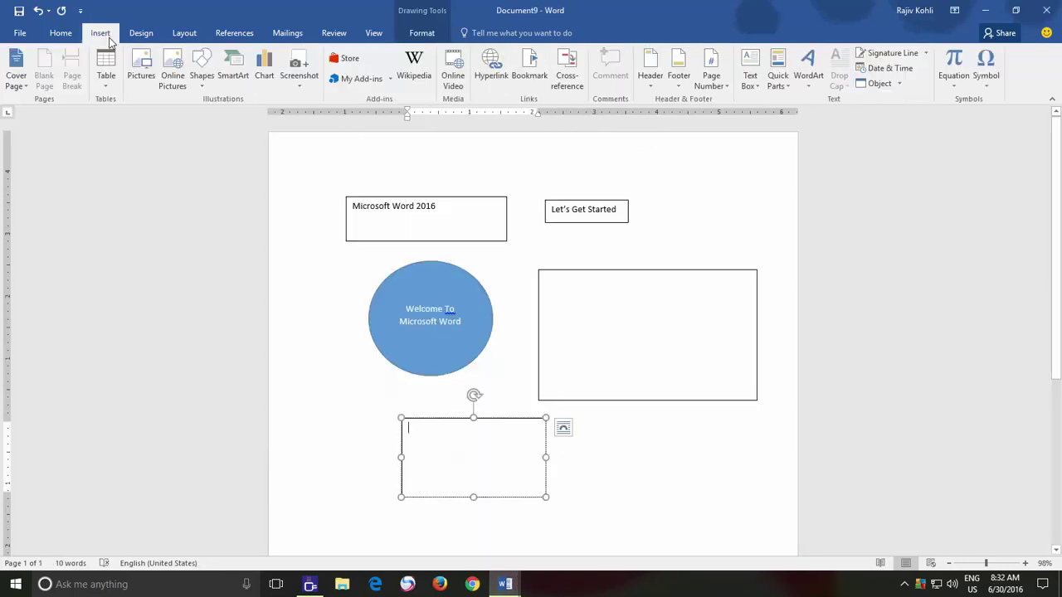
click(203, 78)
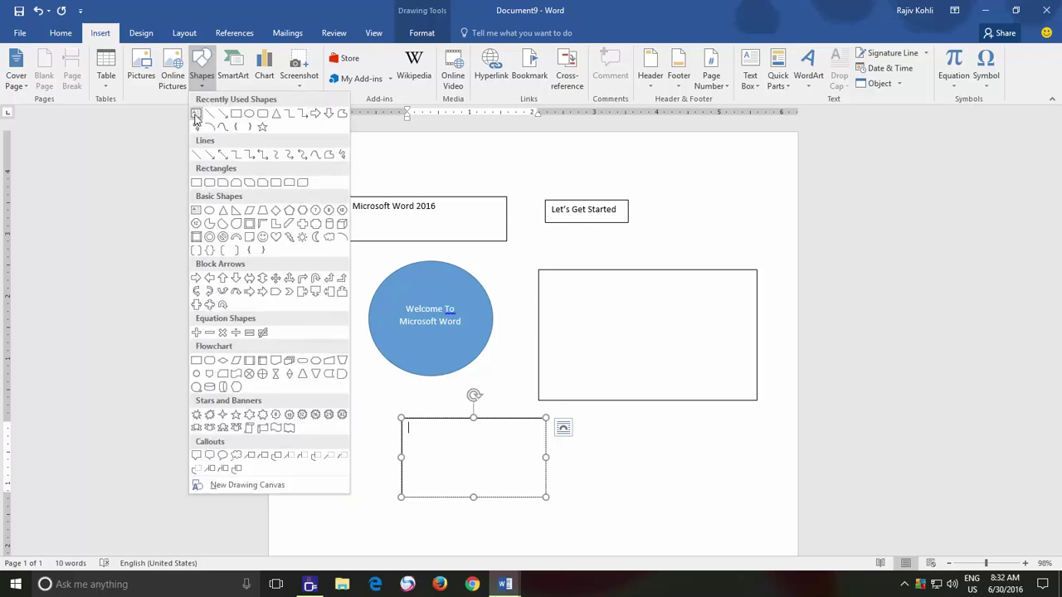
click(196, 119)
drag(600, 430, 711, 502)
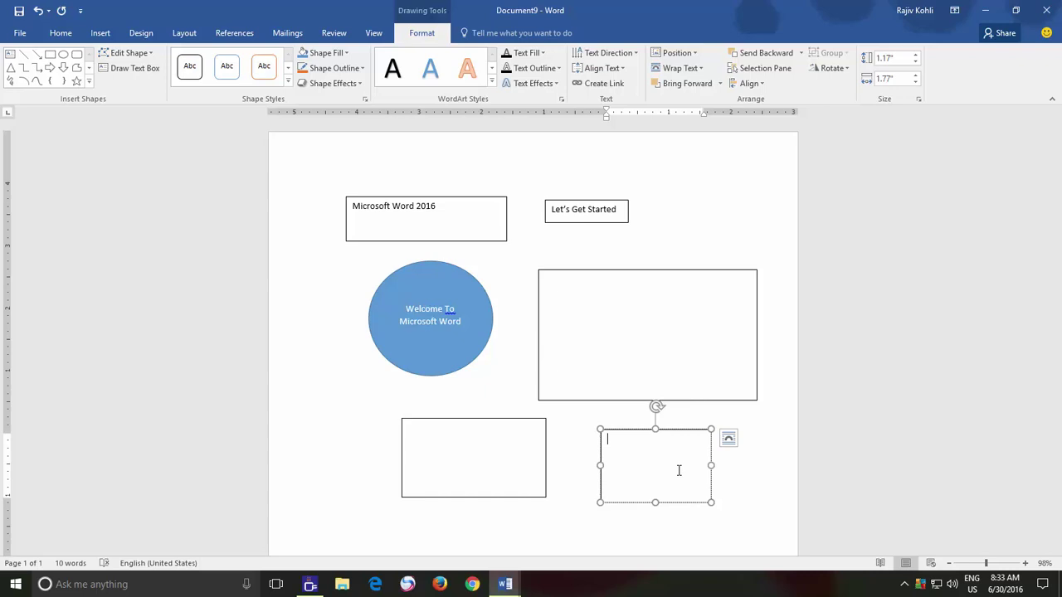
Step: Apply a blue theme colour as Document9's page colour
click(134, 34)
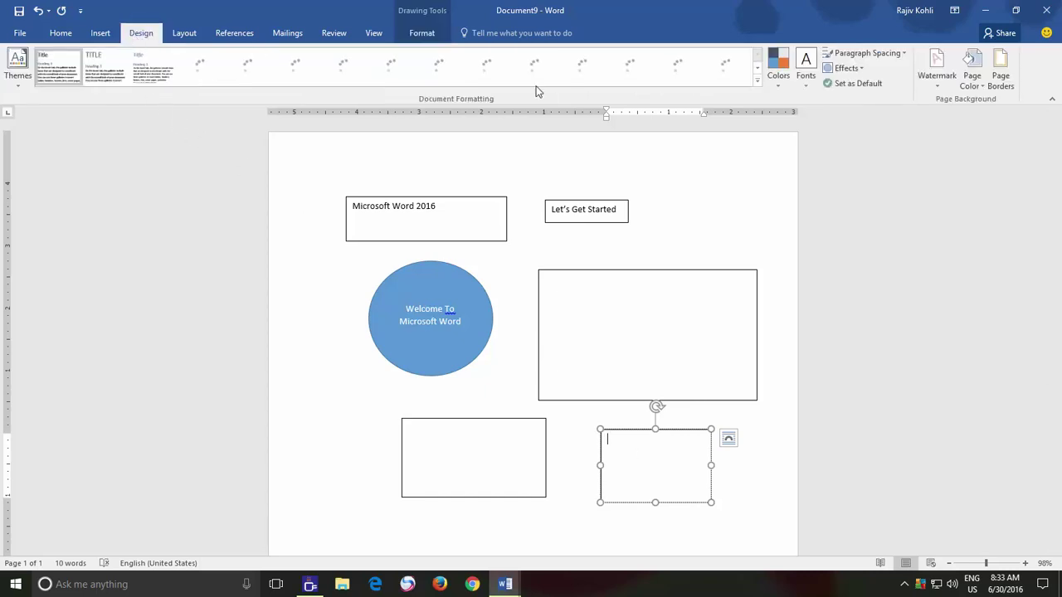
click(974, 85)
click(995, 114)
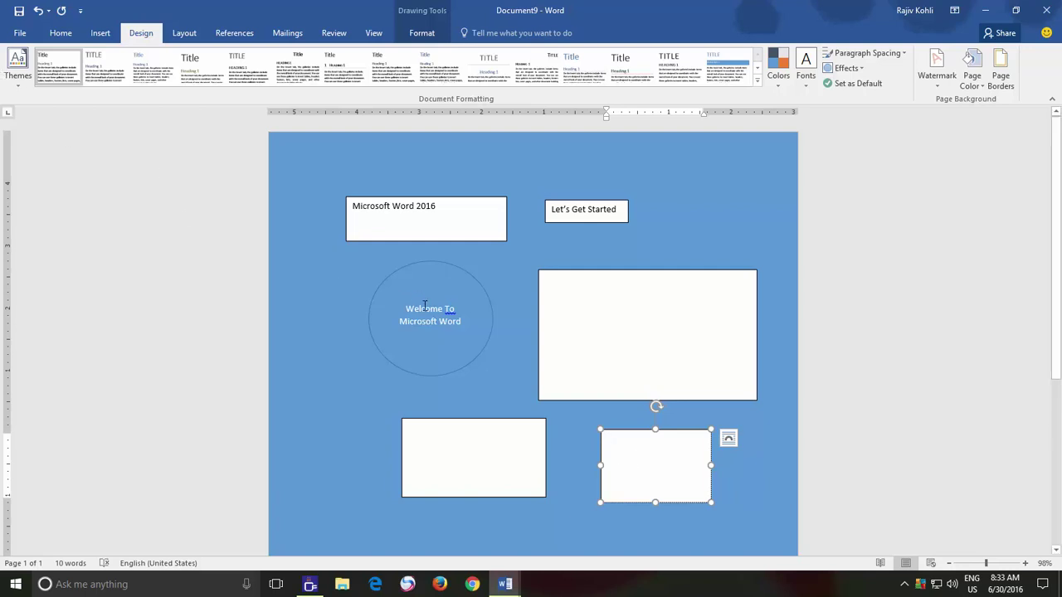
Step: In a new blank document, draw a text box containing 'Microsoft Word 2016'
key(ctrl+n)
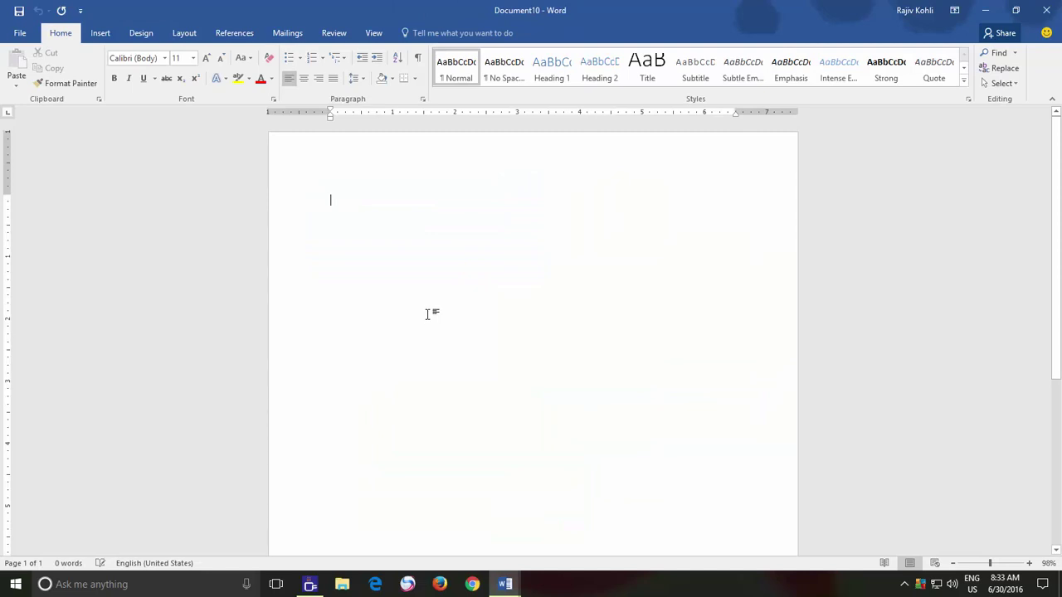
click(100, 33)
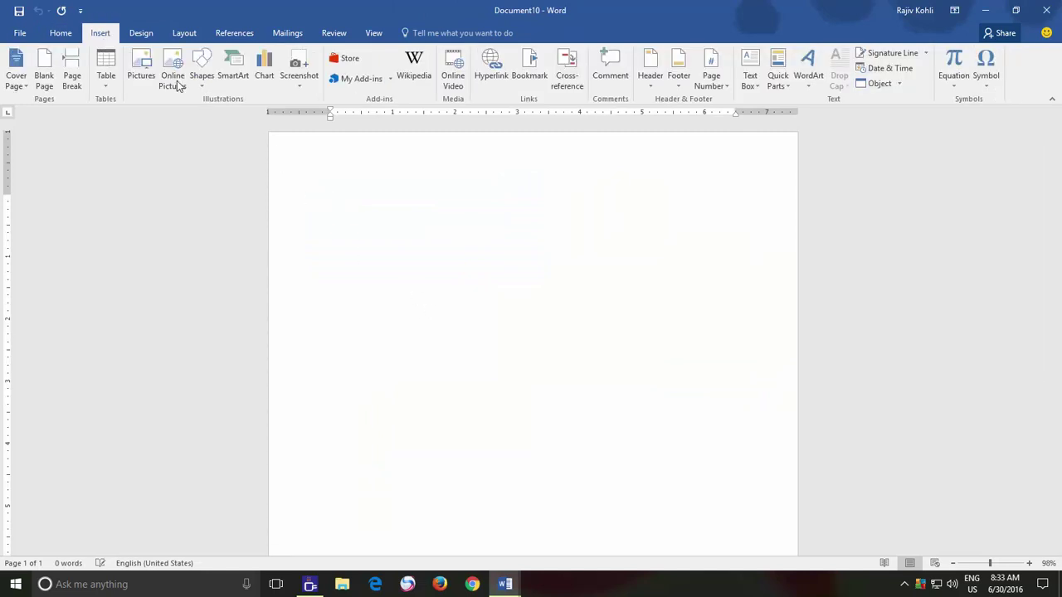
click(207, 80)
click(203, 114)
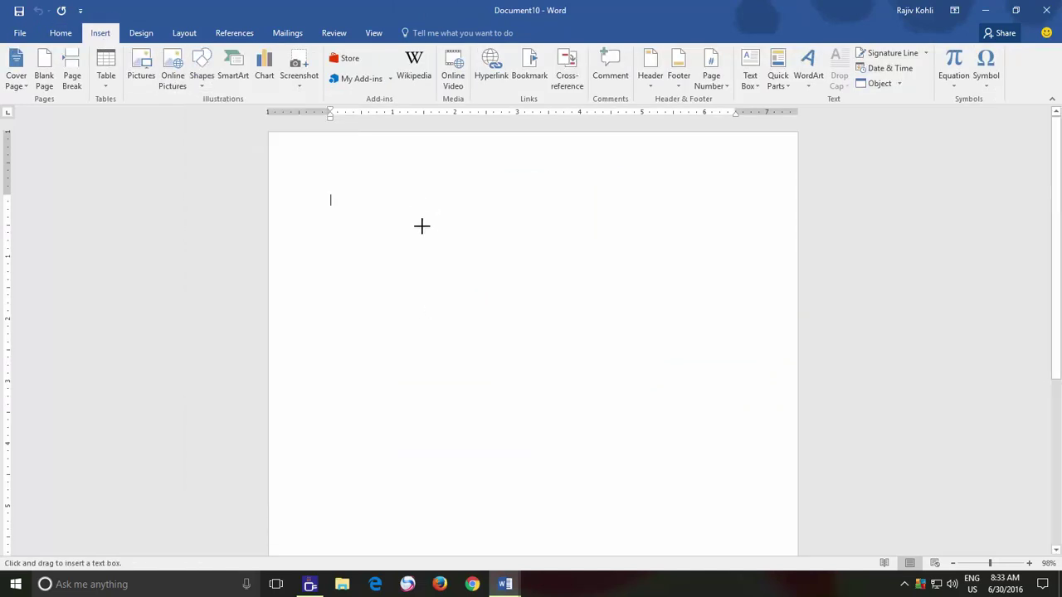
drag(420, 209, 605, 291)
text(Mi)
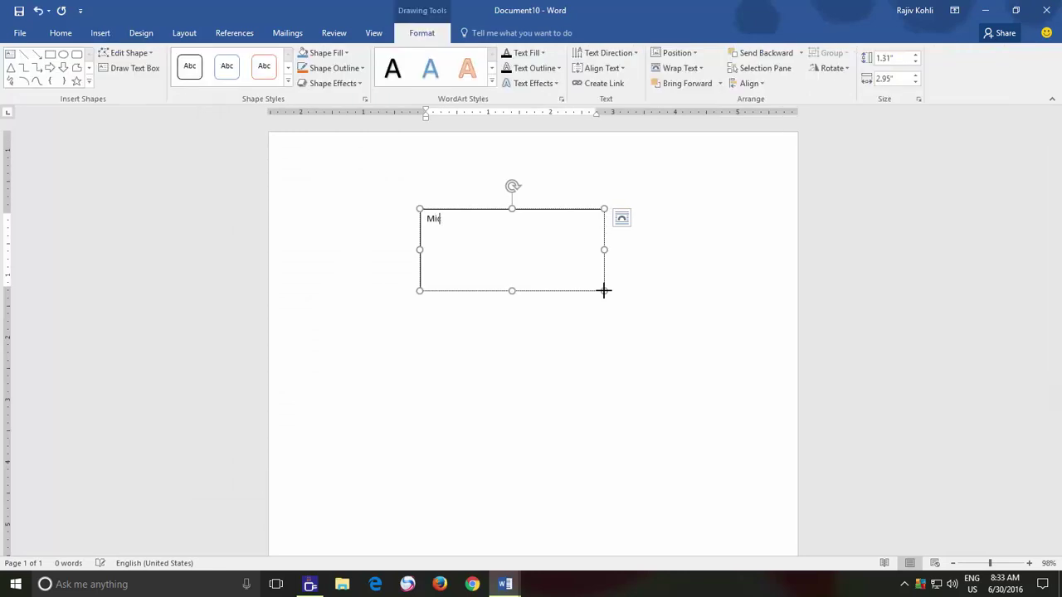
text(crosoft Word 2016)
Step: Rotate the box's text 90° and resize the box tall and narrow
click(607, 52)
click(601, 127)
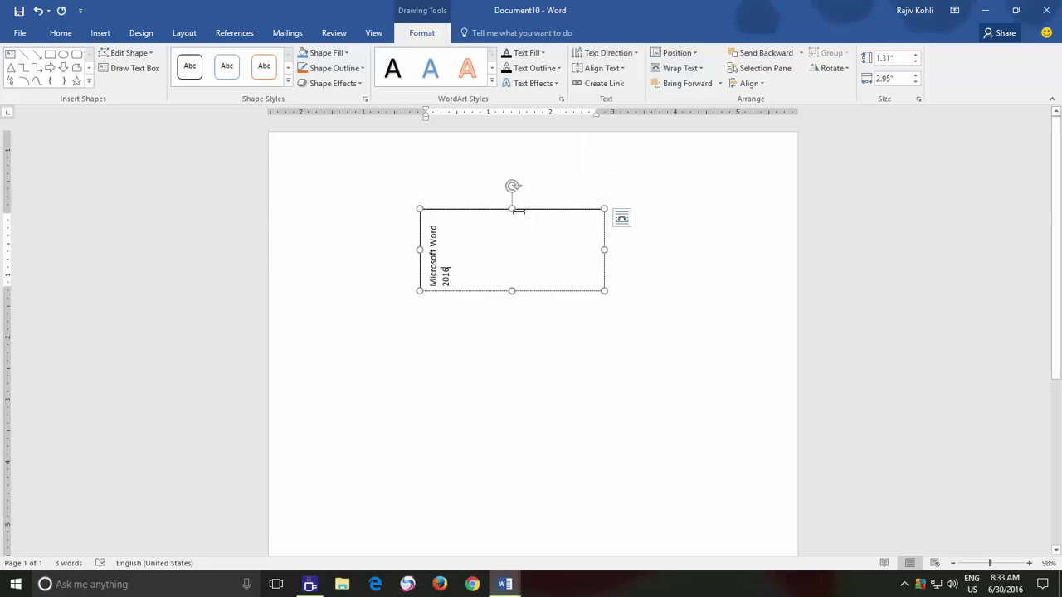
drag(512, 291, 512, 349)
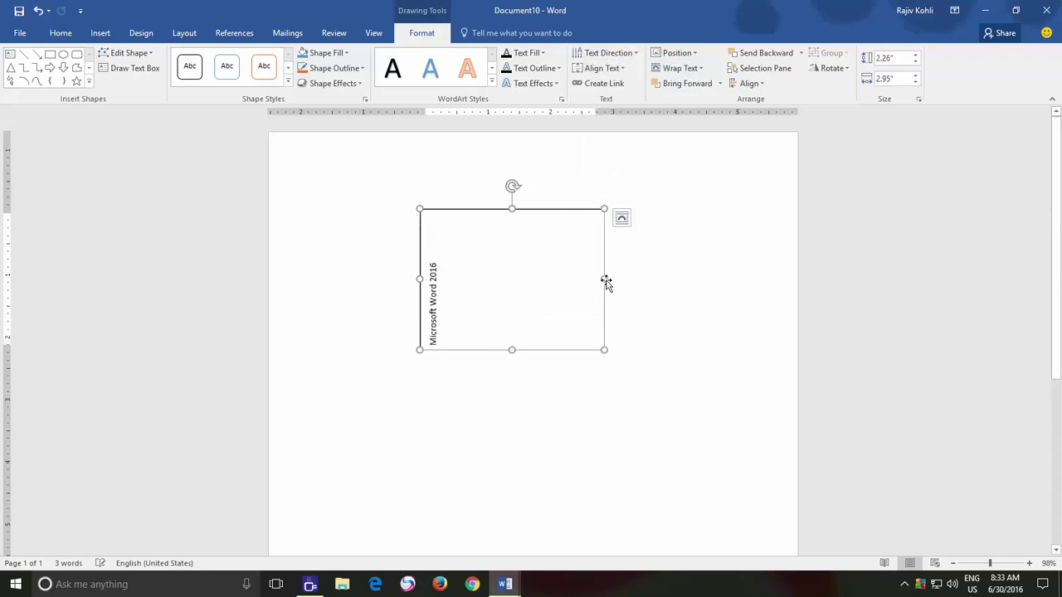
drag(607, 278, 448, 278)
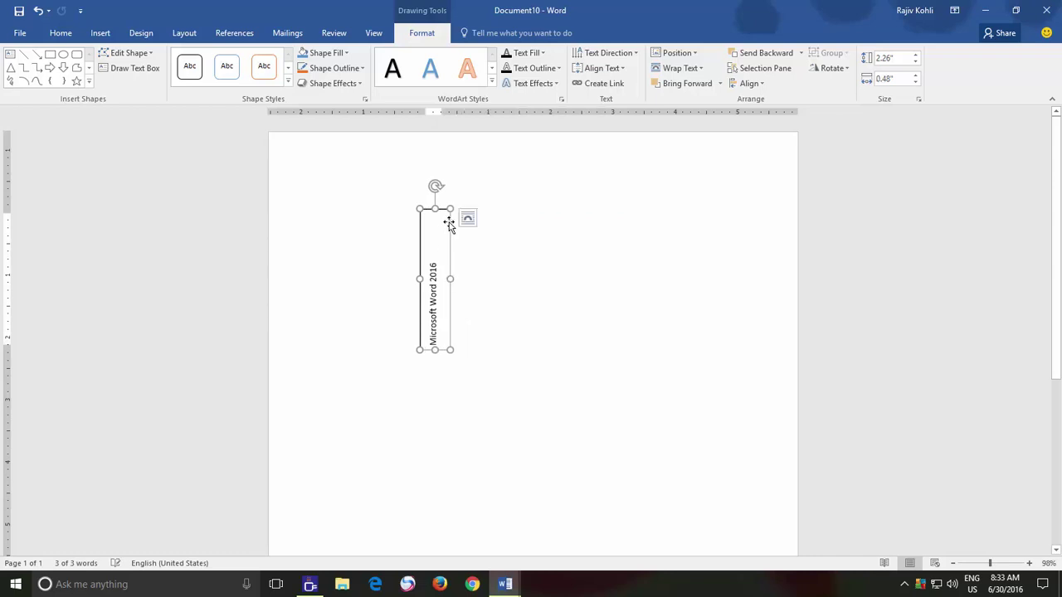
Step: Move the vertical text box to the page's top-left and set No Outline
drag(447, 213, 307, 162)
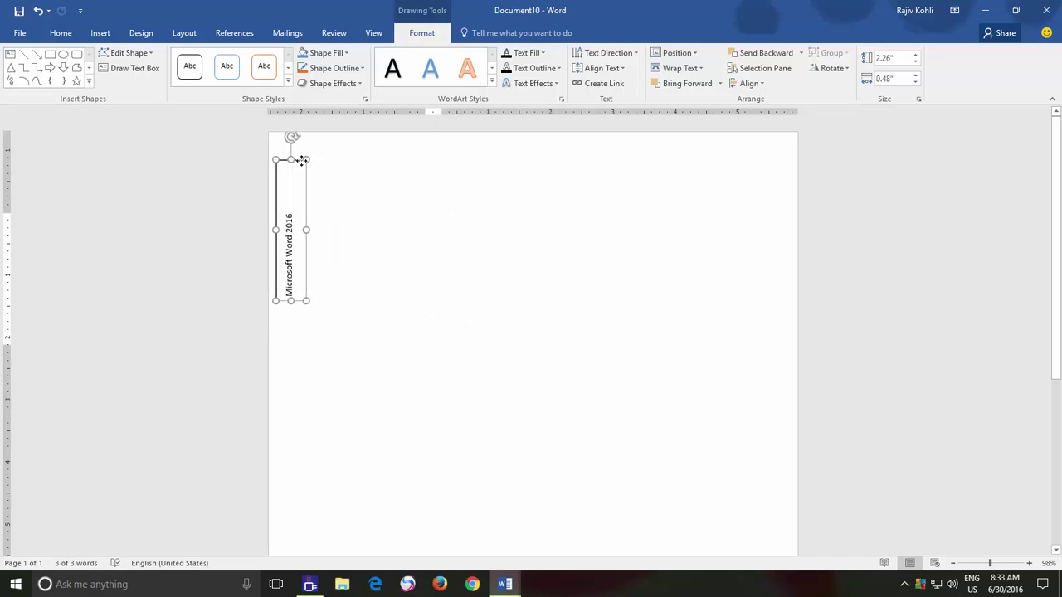
click(350, 68)
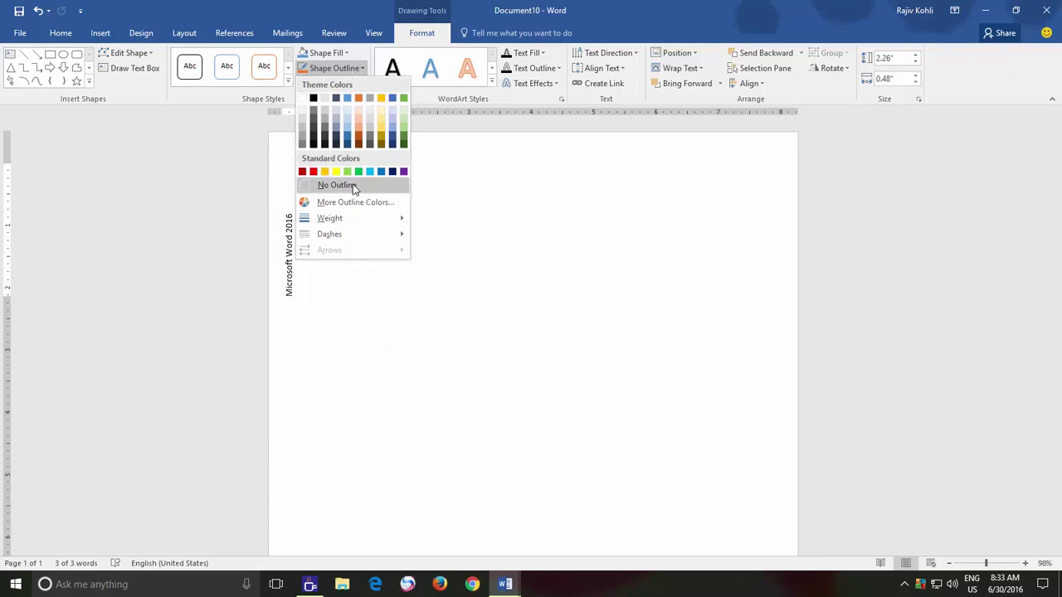
click(353, 186)
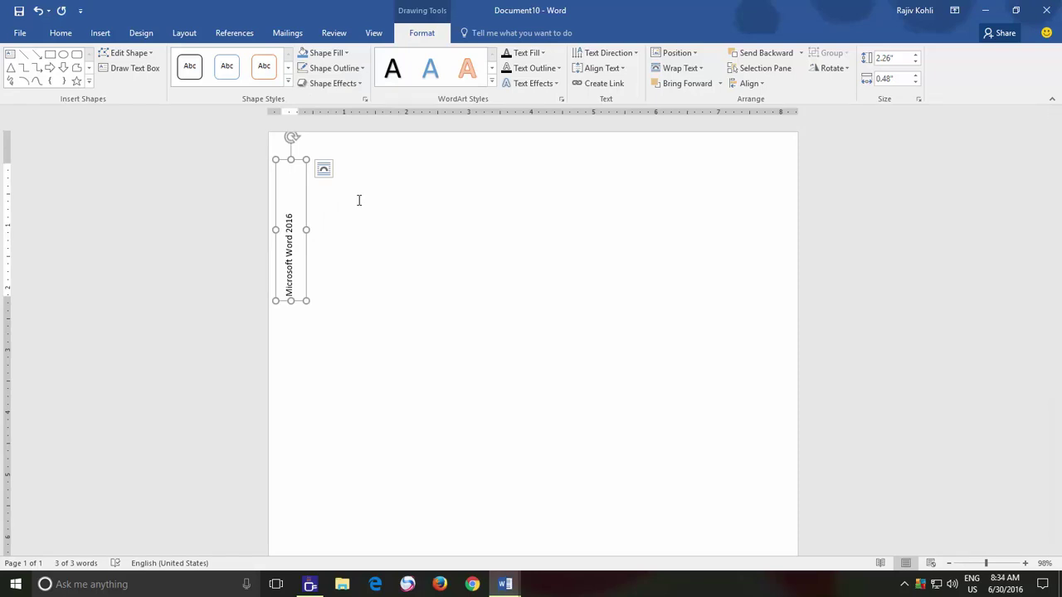
Step: Draw a horizontal 'Microsoft Word' text box above the vertical text, narrowed to fit
click(331, 199)
click(101, 33)
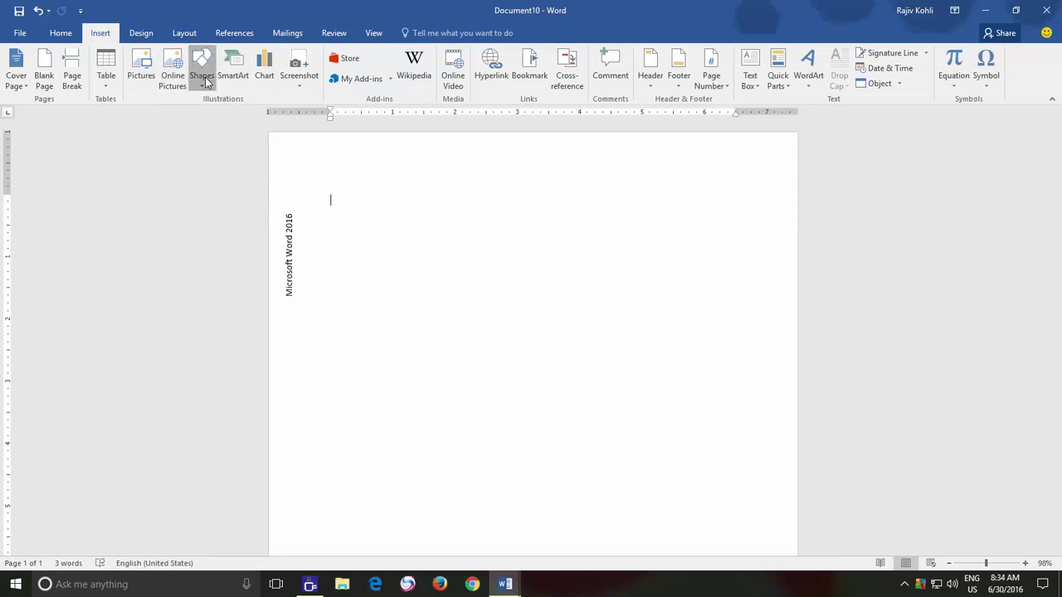
click(202, 67)
click(199, 113)
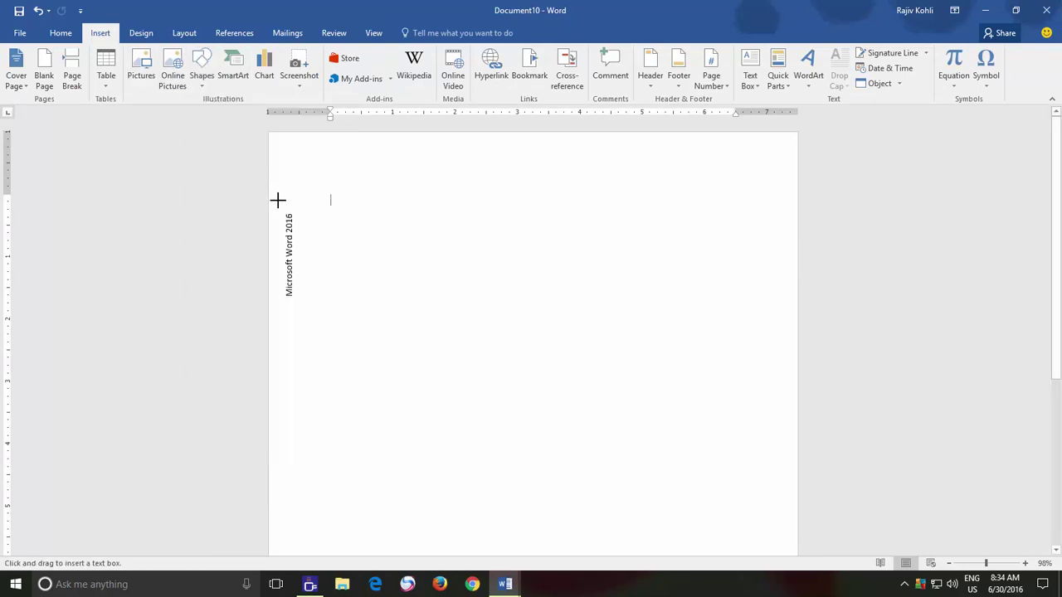
drag(278, 200, 425, 222)
text(M)
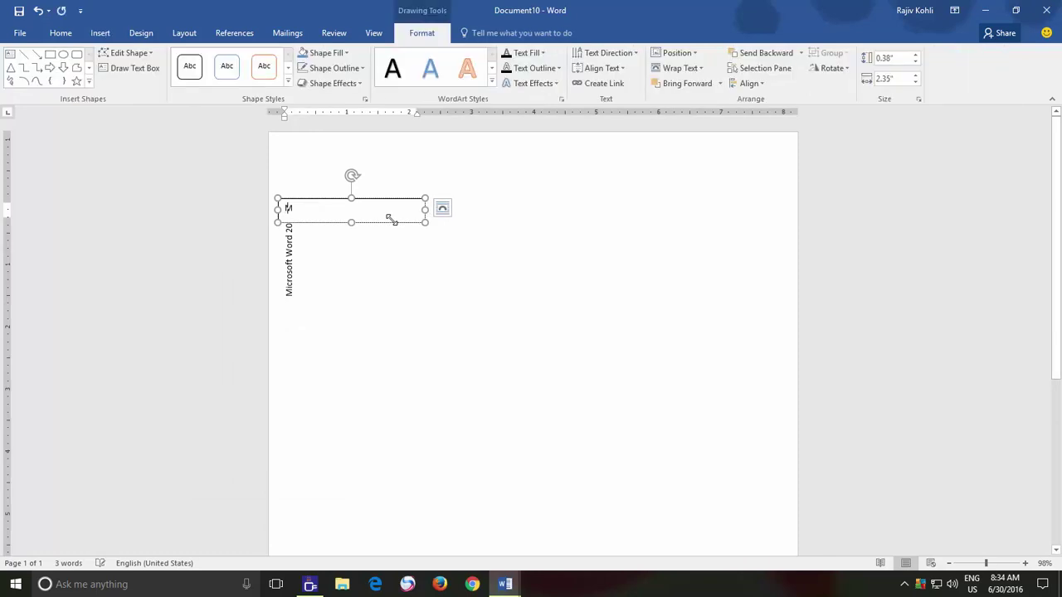
text(icrosoft Word)
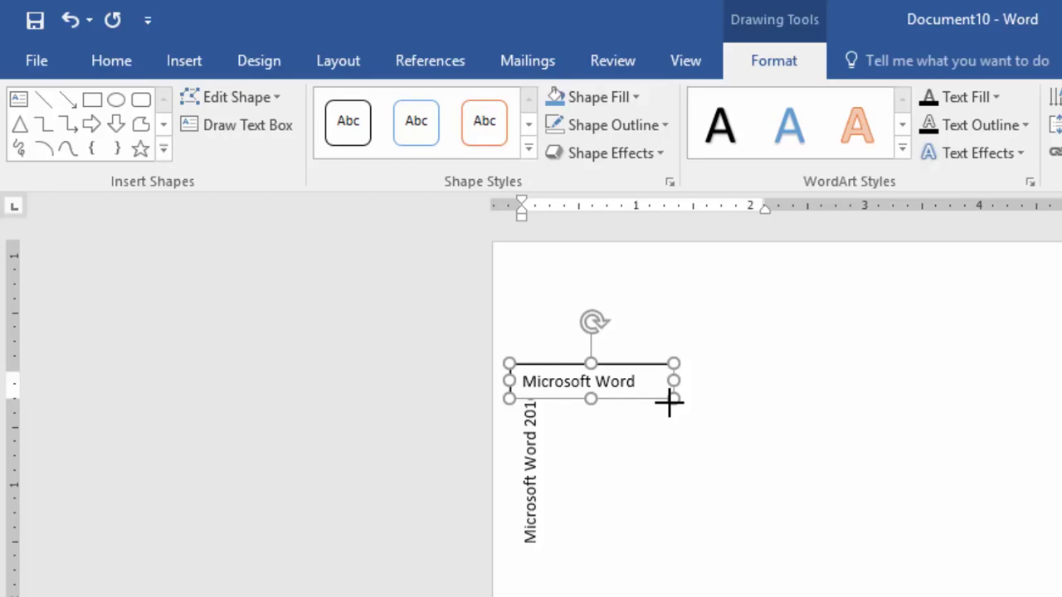
drag(669, 402, 650, 400)
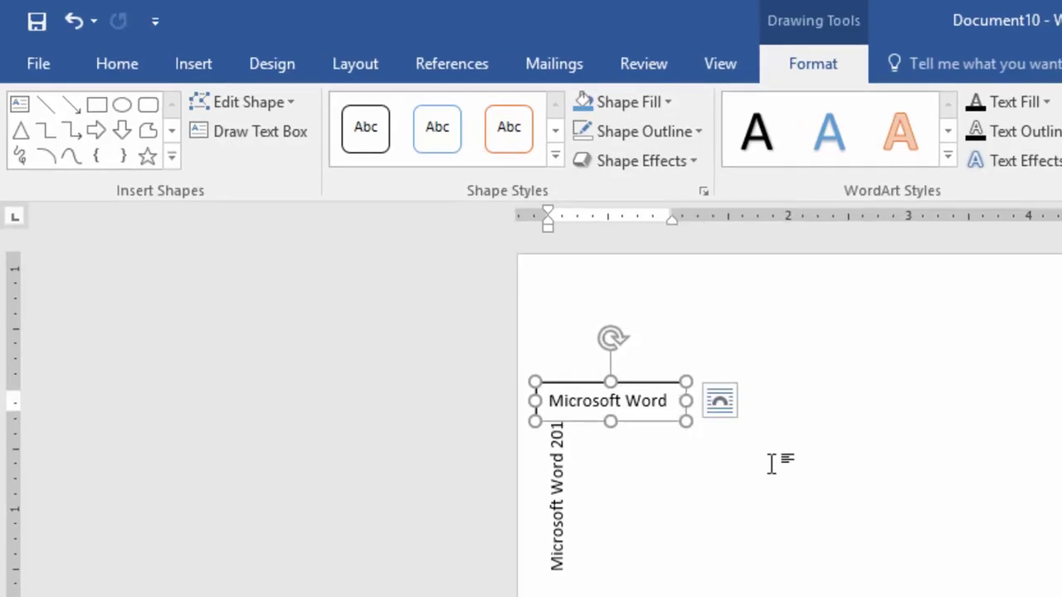
click(772, 465)
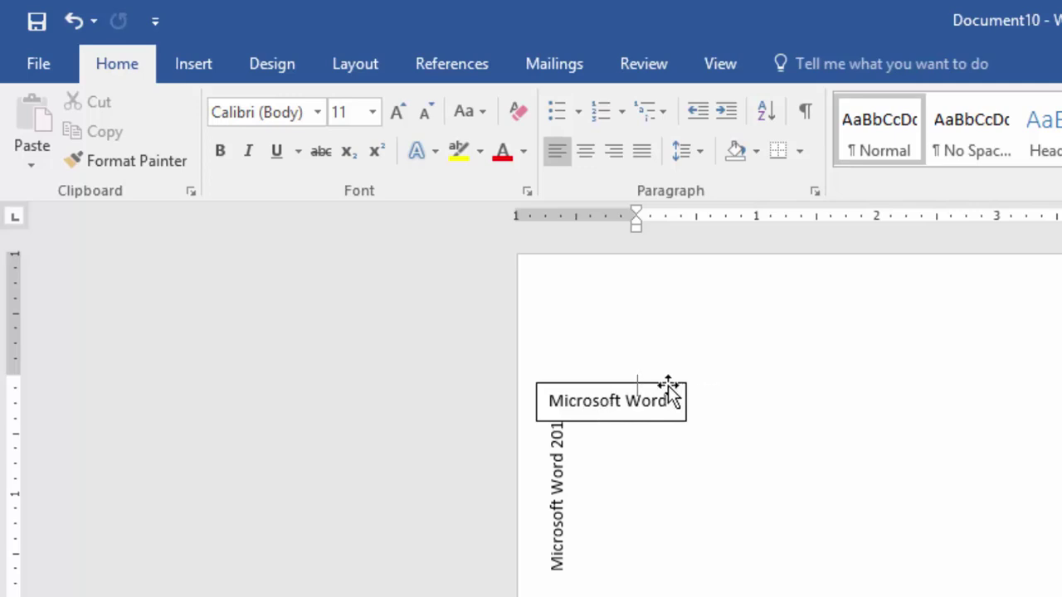
Step: Give the 'Microsoft Word' box No Fill and No Outline, then nudge it into place
click(669, 390)
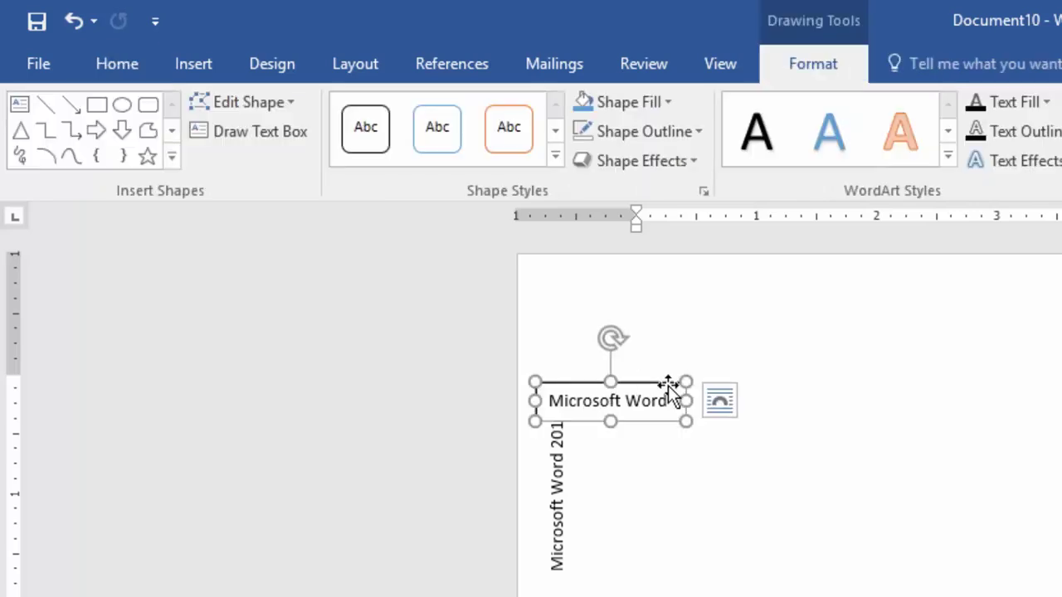
click(644, 108)
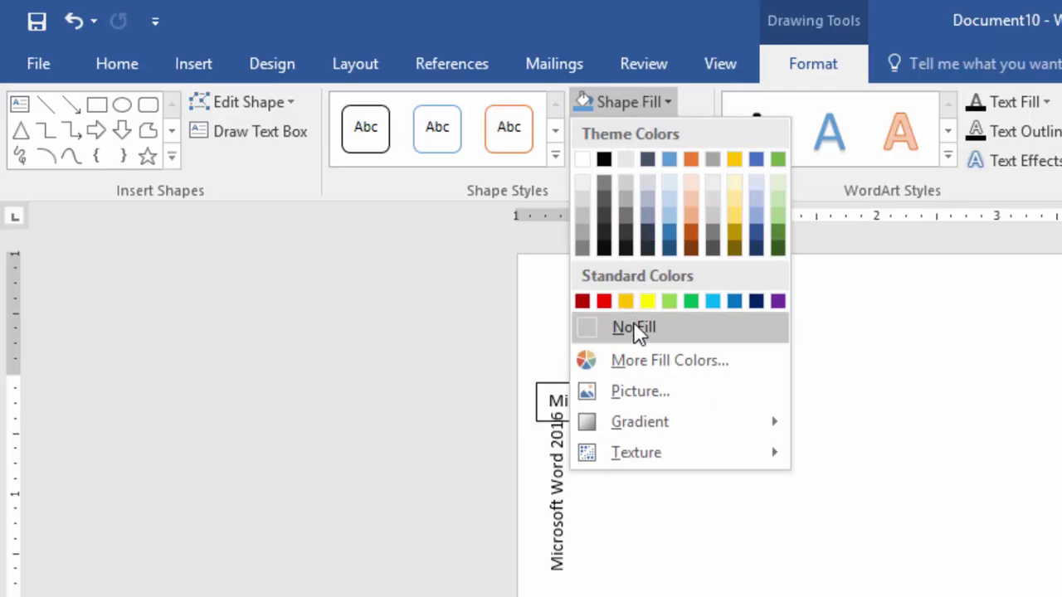
click(634, 329)
click(635, 132)
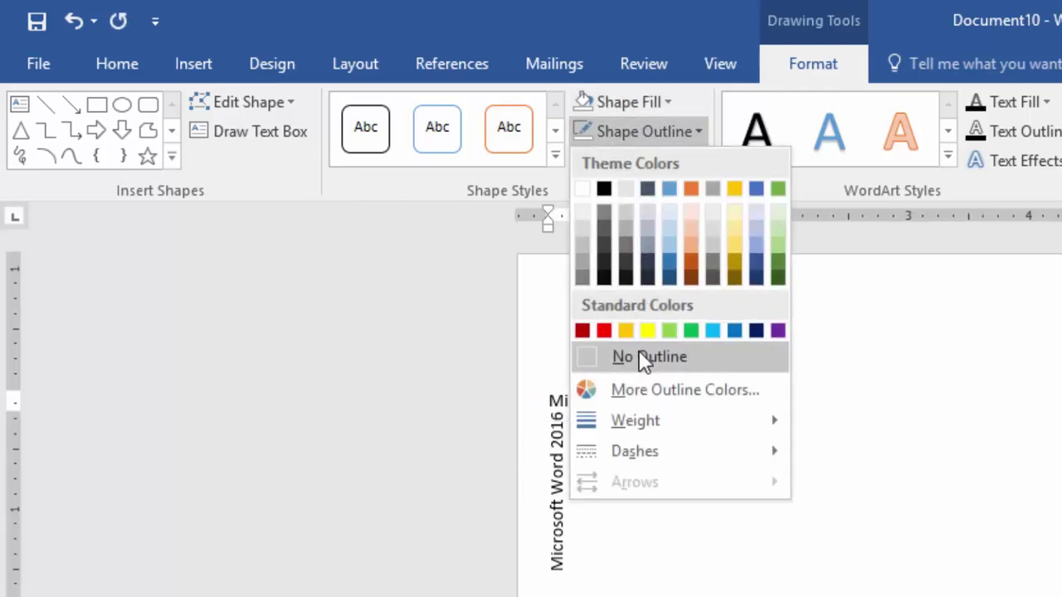
click(639, 358)
click(652, 96)
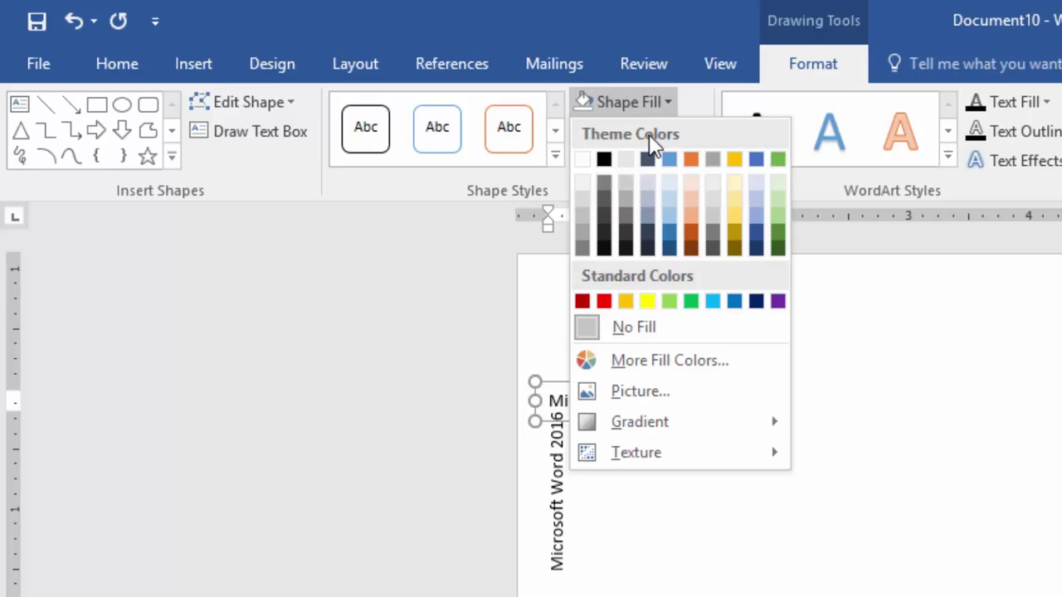
click(651, 327)
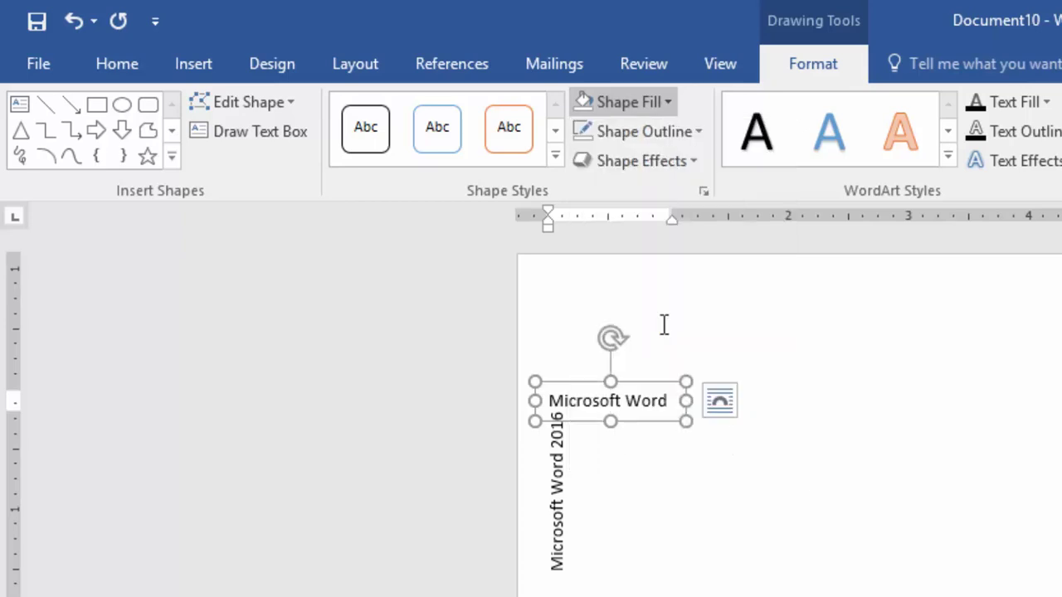
click(801, 402)
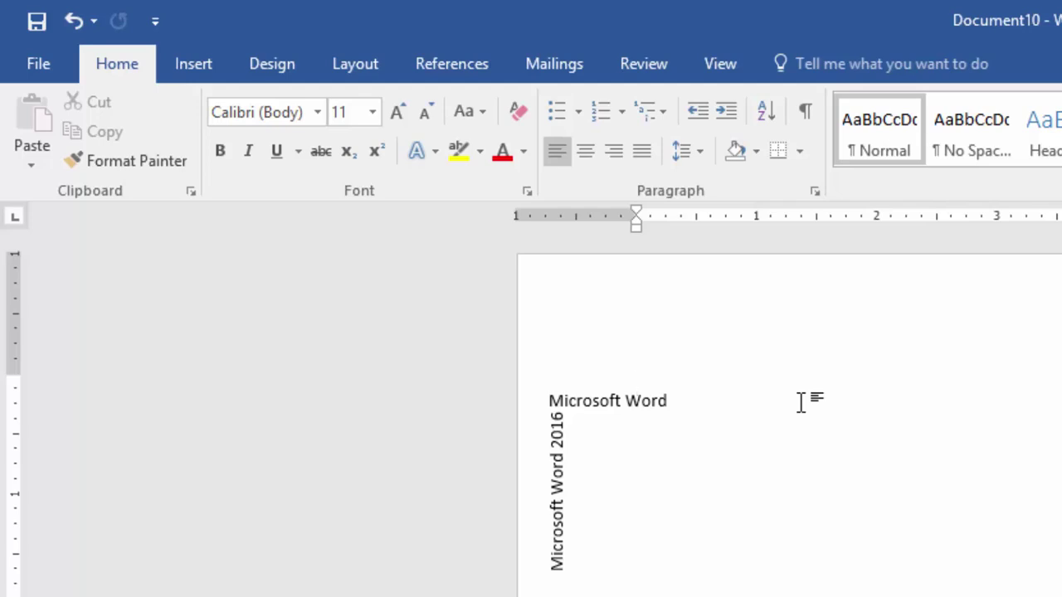
click(651, 400)
drag(647, 382, 649, 381)
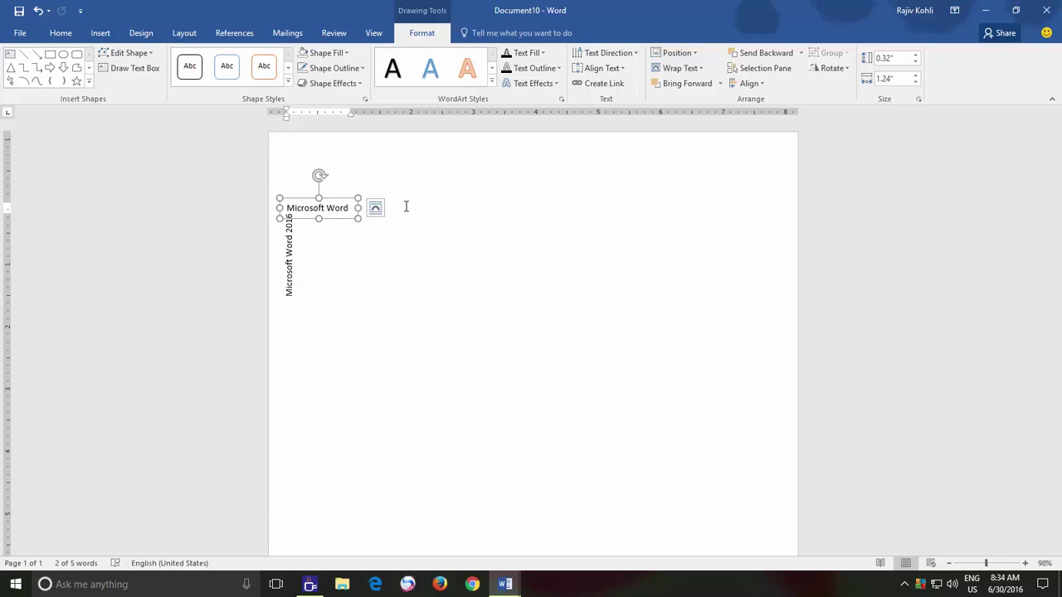
Step: Bring up the Why Chrome document and scroll through its feature-list text box
click(406, 207)
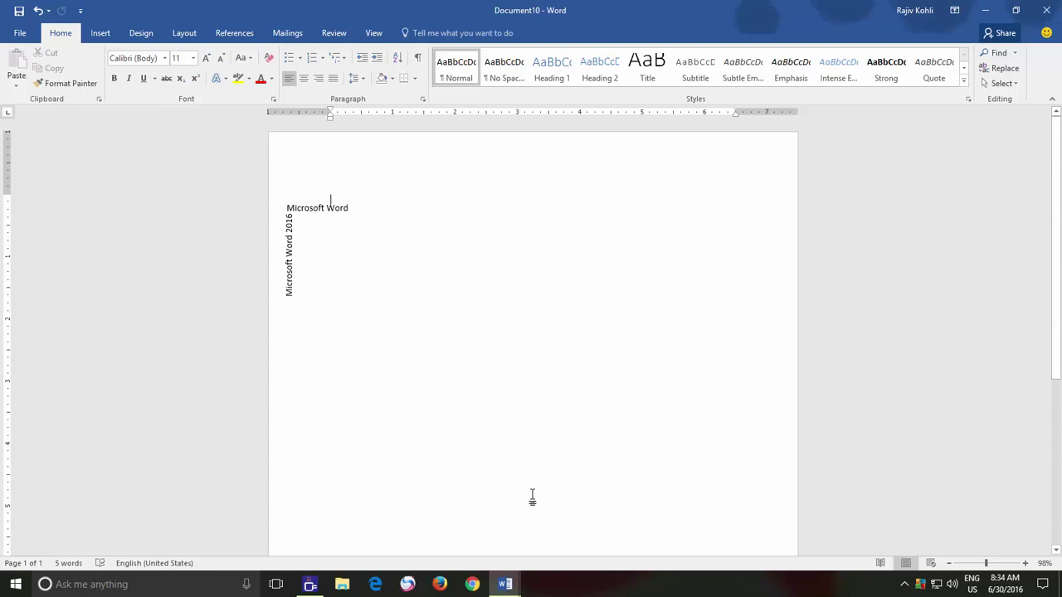
click(506, 584)
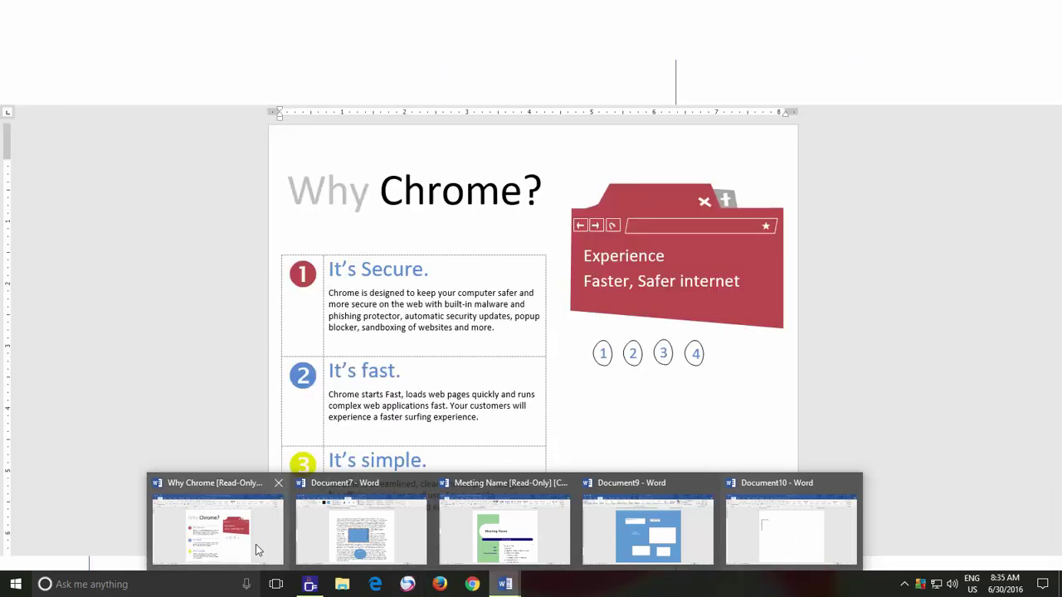
click(289, 527)
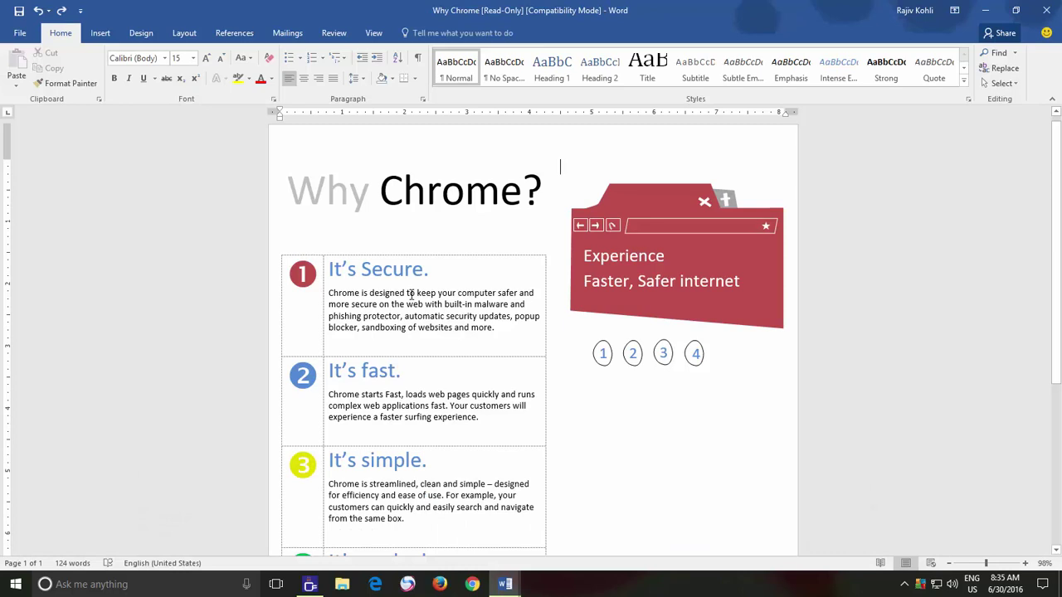
scroll(410, 295, down, 1)
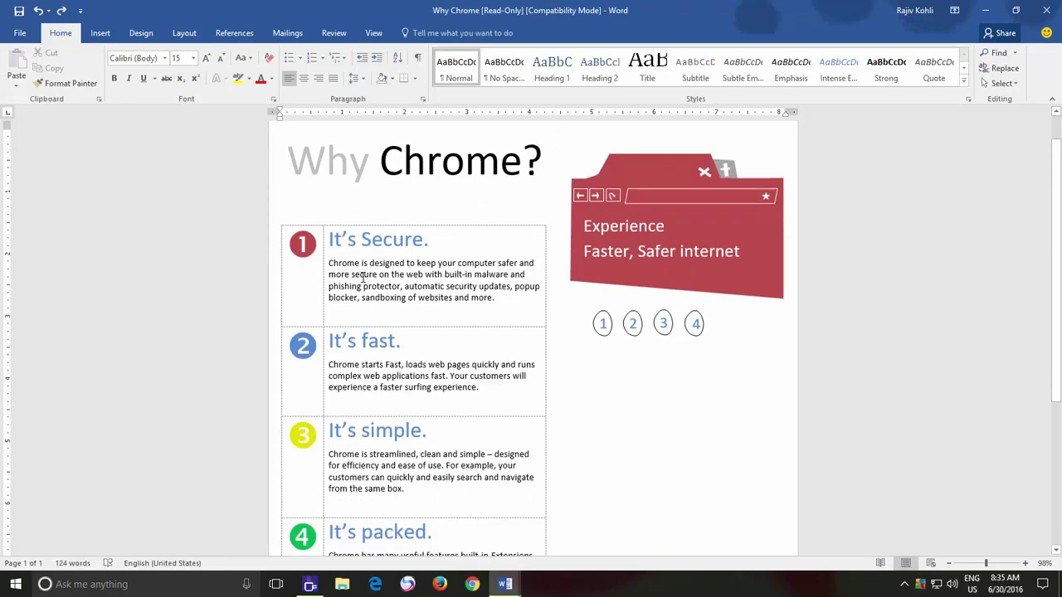
scroll(364, 278, down, 1)
scroll(365, 279, down, 2)
scroll(369, 280, down, 1)
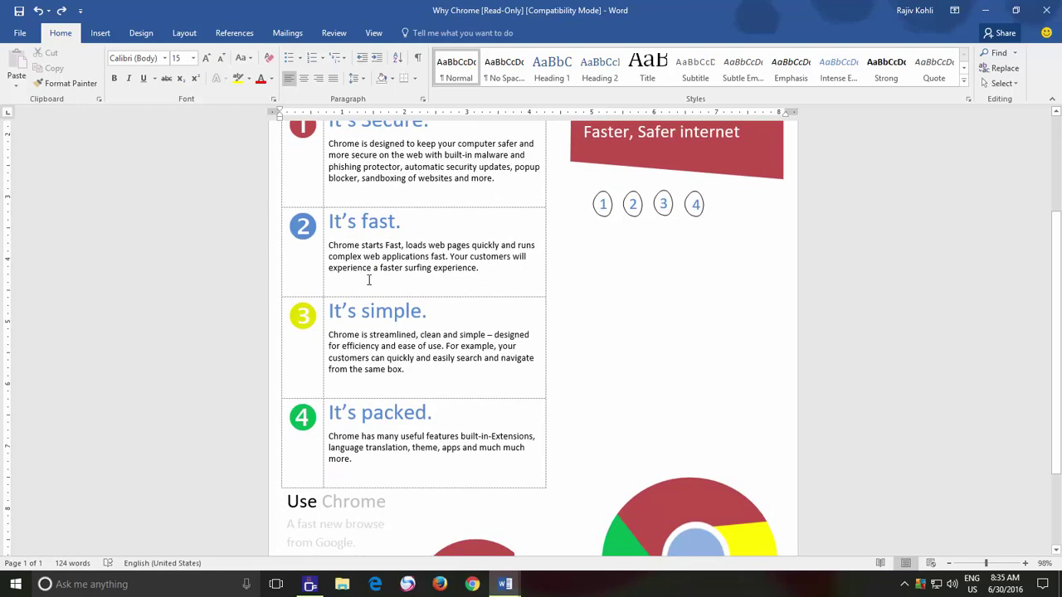
scroll(370, 280, down, 1)
scroll(369, 280, up, 5)
click(455, 167)
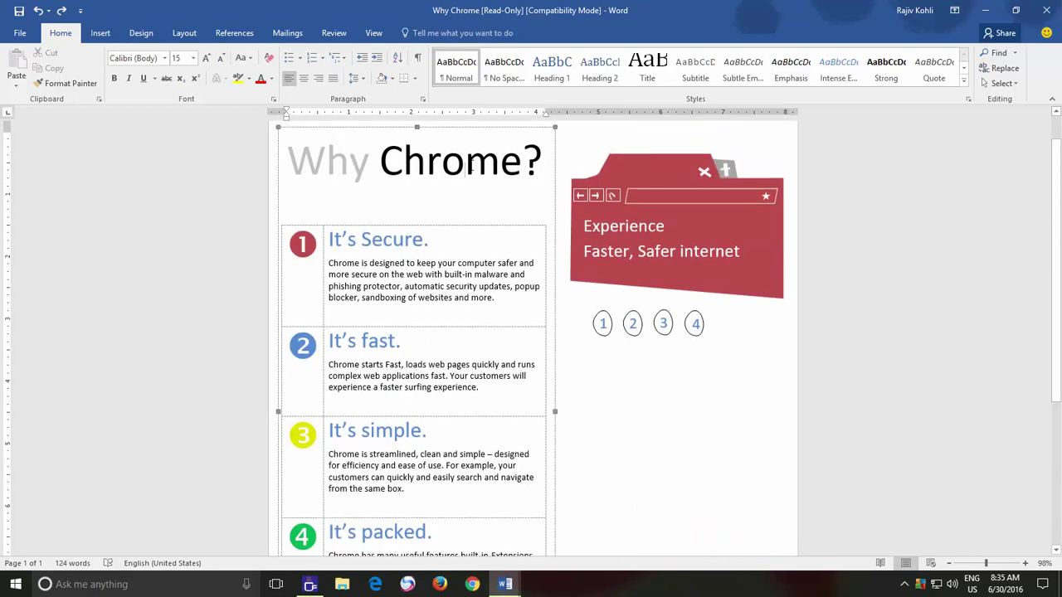
scroll(498, 237, down, 3)
scroll(498, 238, down, 2)
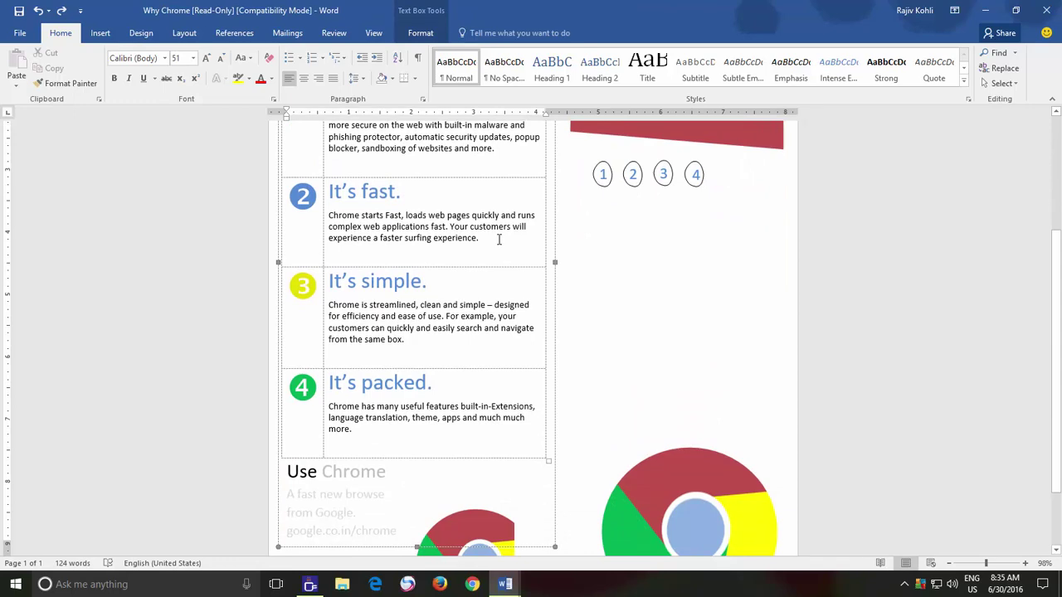
click(504, 585)
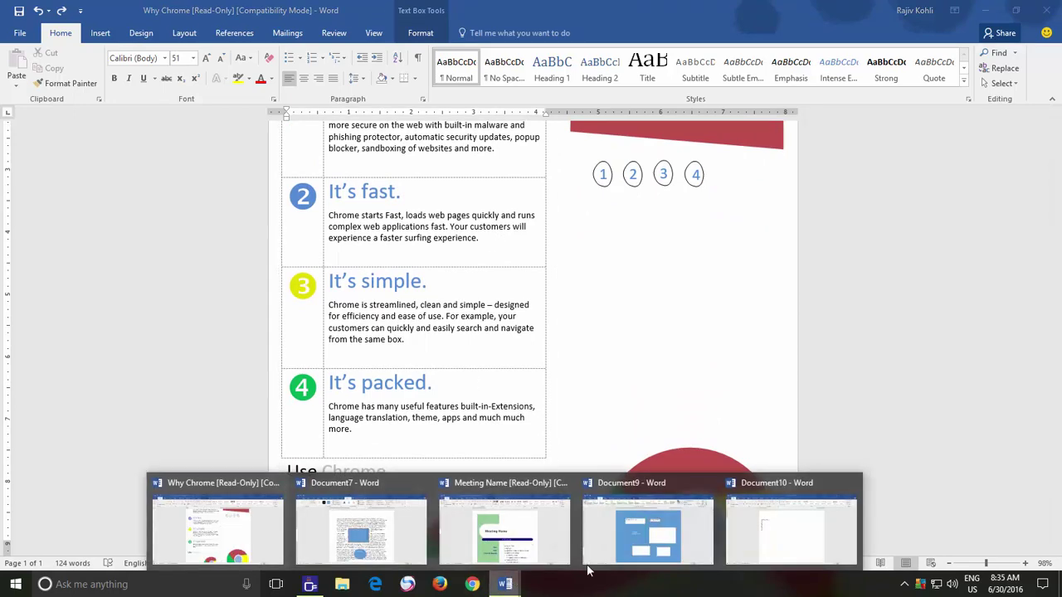
Step: In Document10, drag the 'Microsoft Word' box's rotation handle to angle it diagonally
click(778, 533)
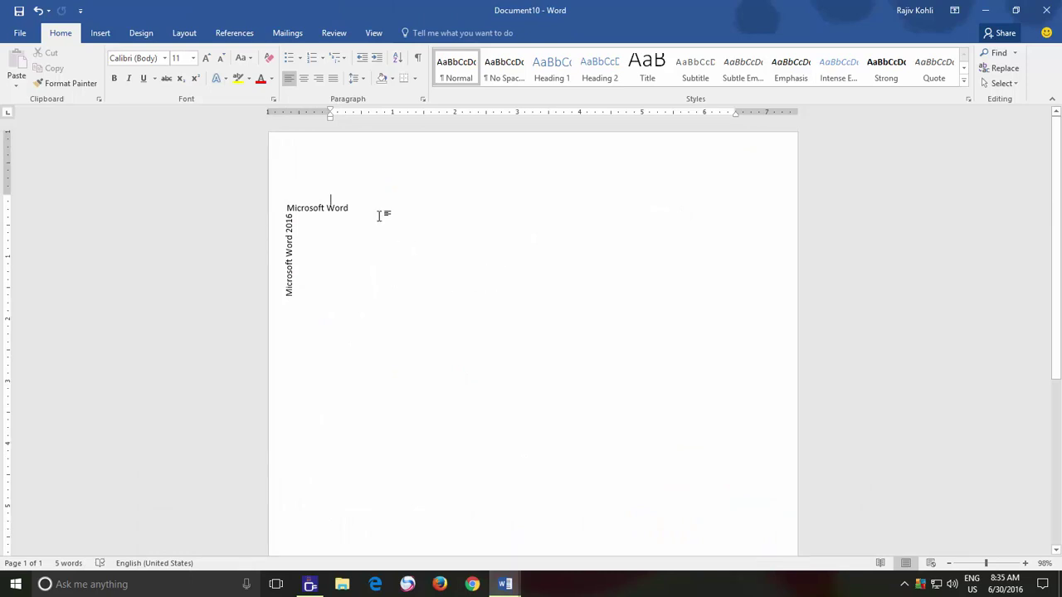
click(341, 207)
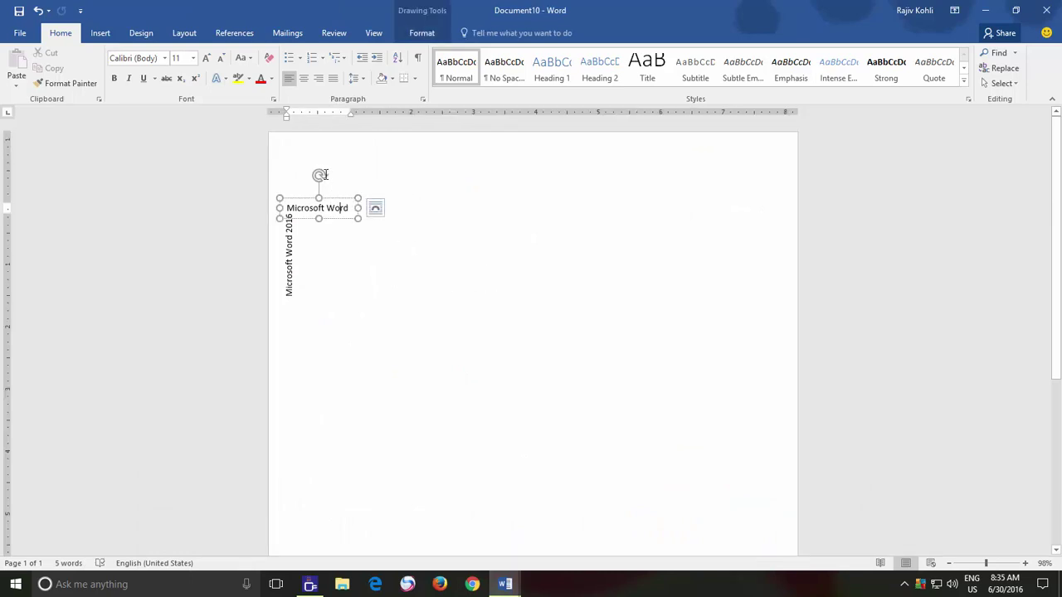
drag(323, 176, 296, 189)
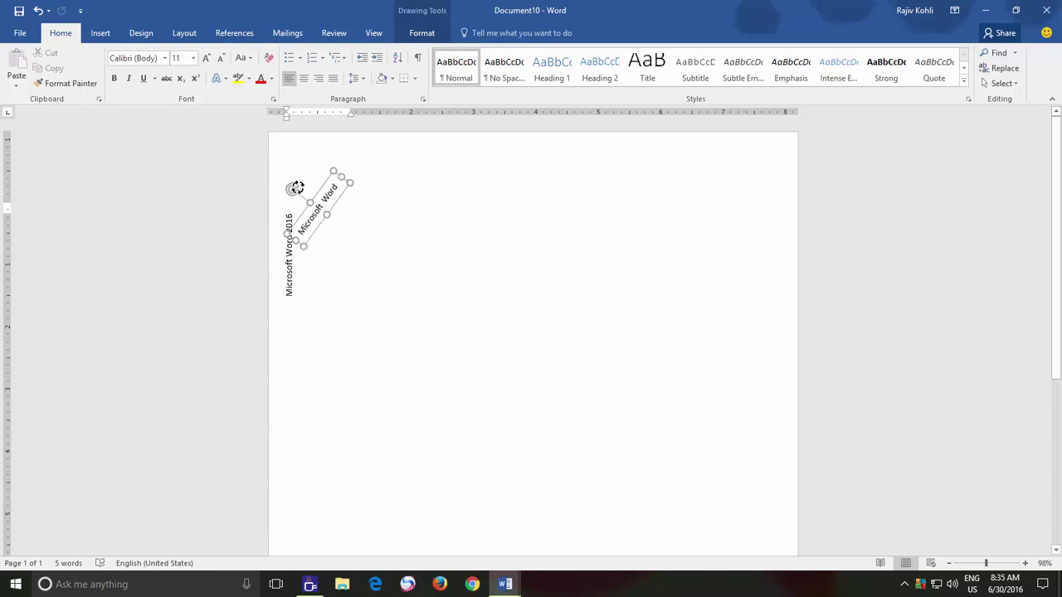
click(496, 264)
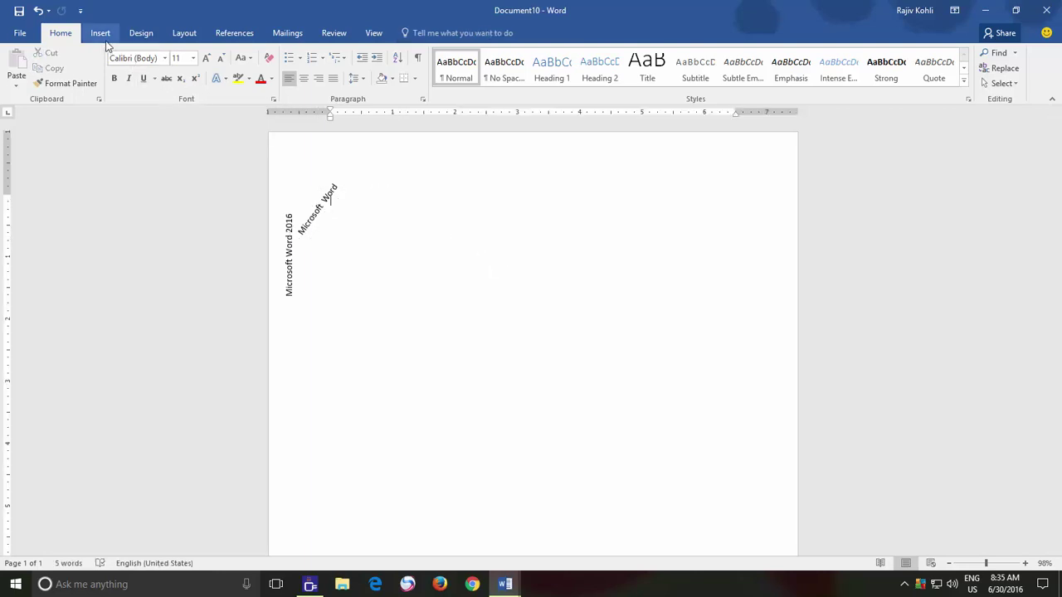
Step: Draw an empty text box near the centre of the page
click(100, 33)
click(202, 66)
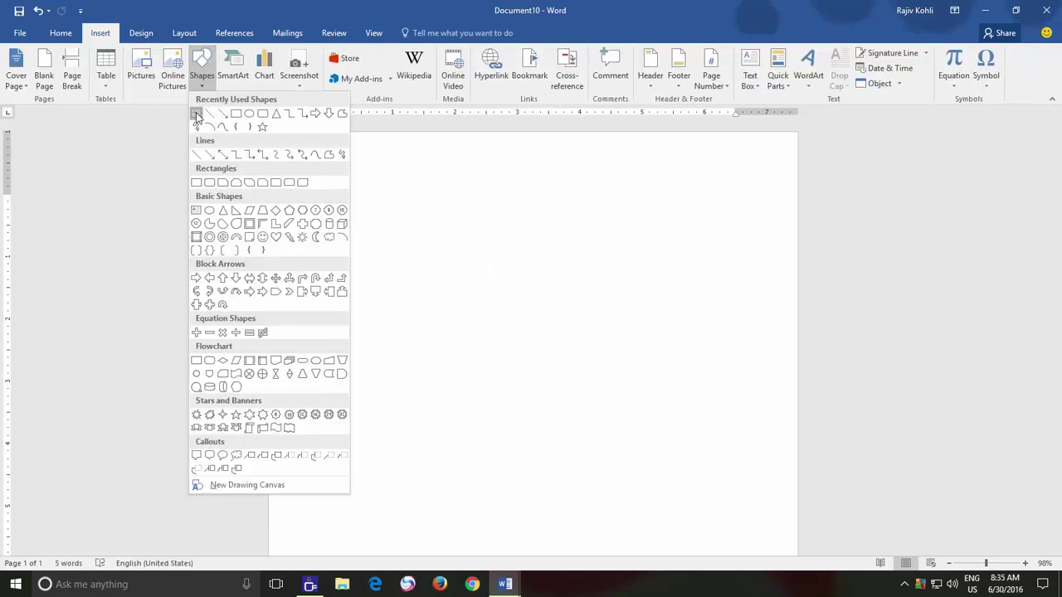
click(196, 112)
drag(473, 255, 579, 316)
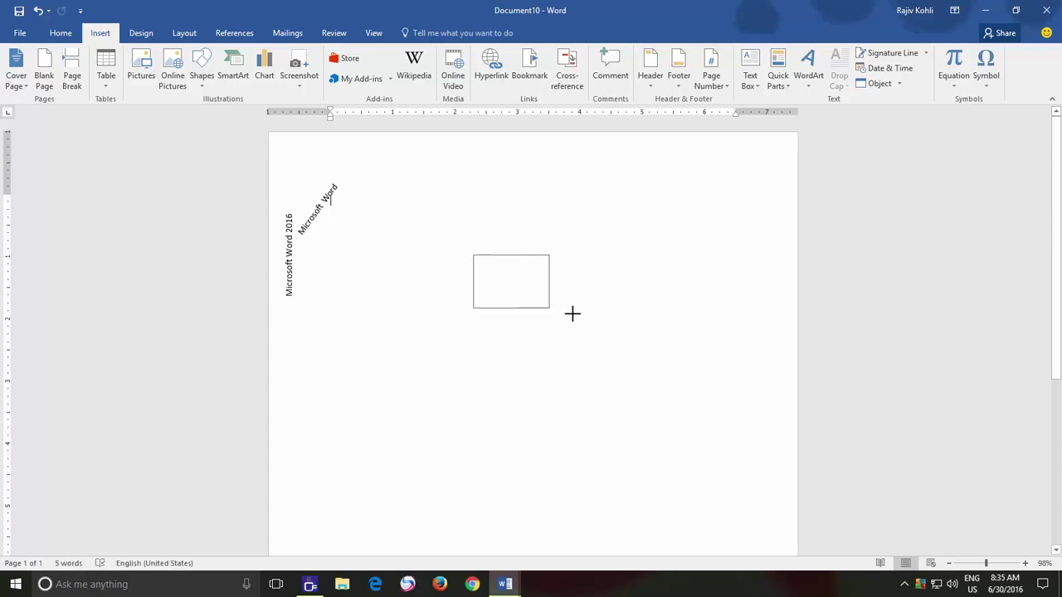
Step: Link the 'Microsoft Word' box to the new box and continue with 'is one my favorite app.'
click(322, 199)
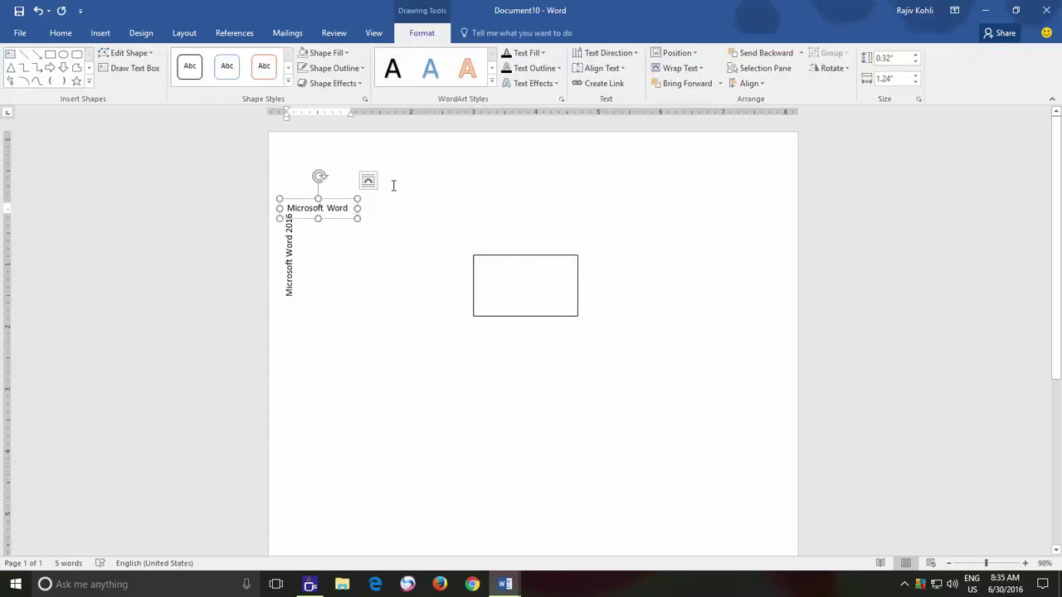
click(594, 84)
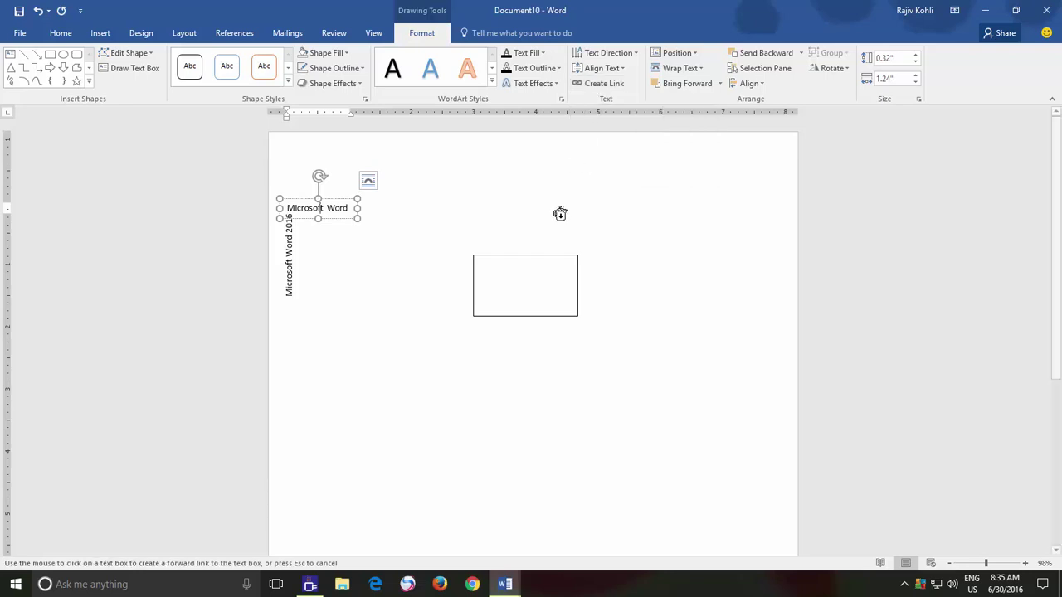
click(531, 278)
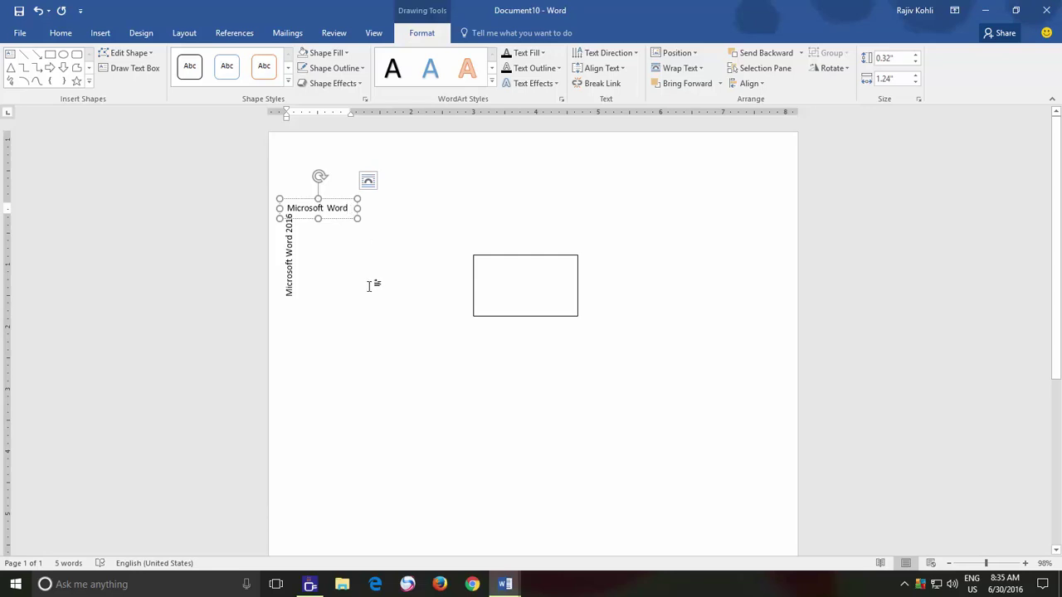
key(Return)
text(is one)
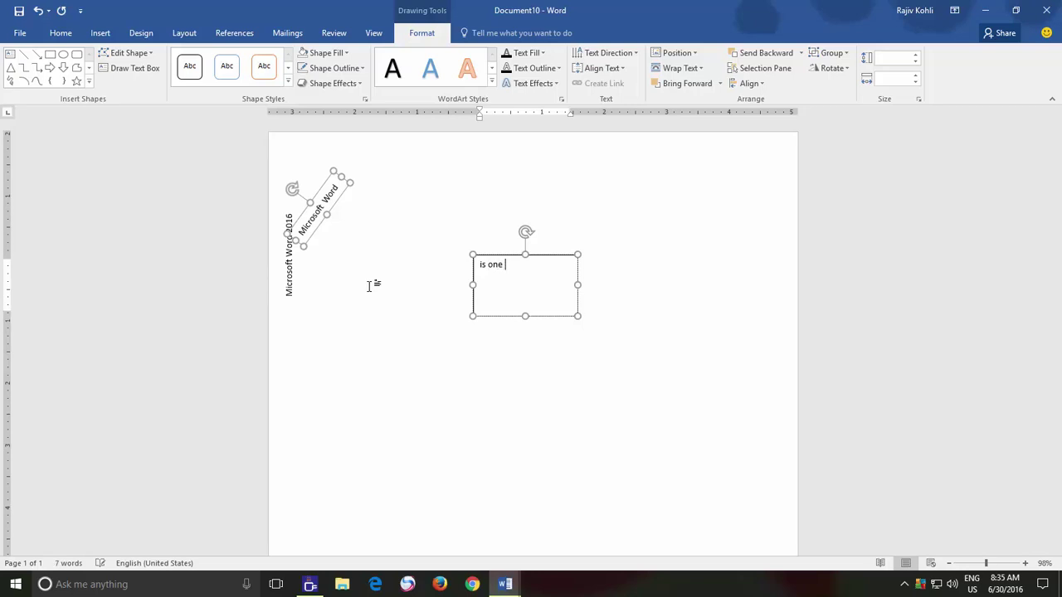
text(my favorite a)
text(pp.)
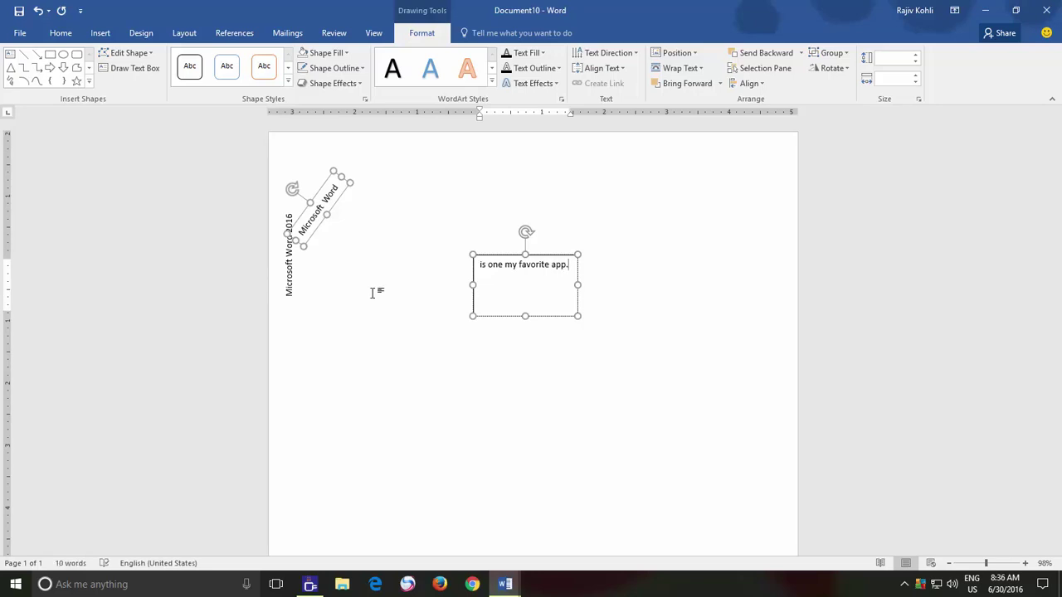
click(446, 376)
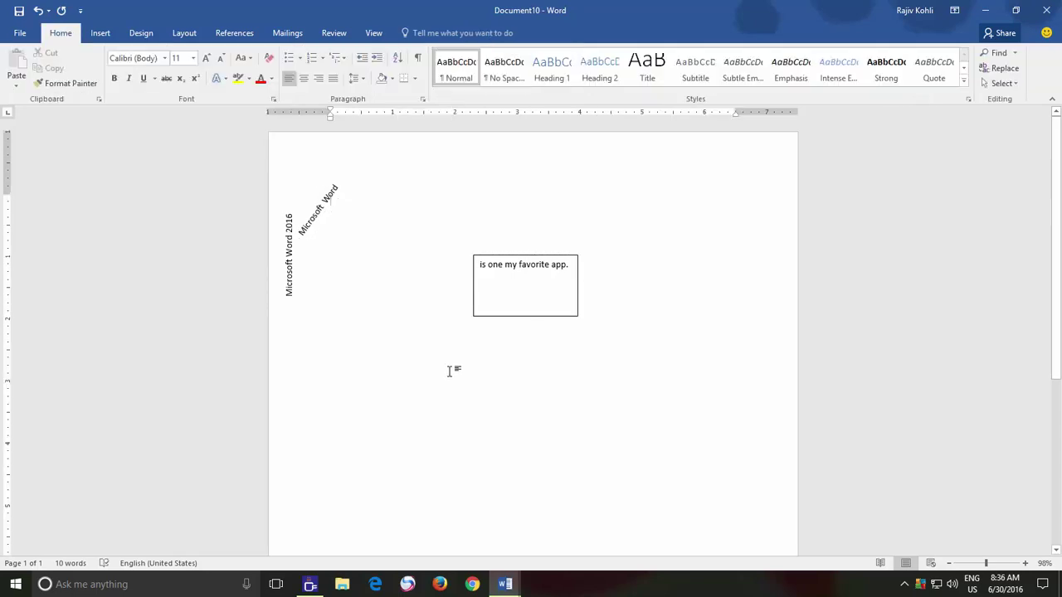
Step: Draw a large text box below the 'is one my favorite app.' box
click(100, 32)
click(201, 70)
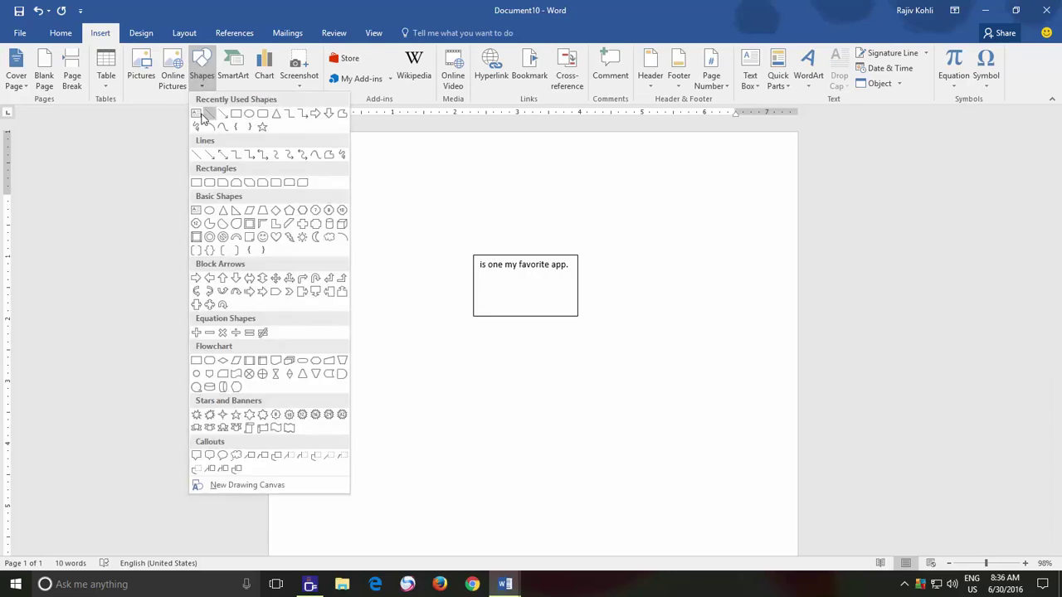
click(199, 147)
drag(365, 343, 727, 510)
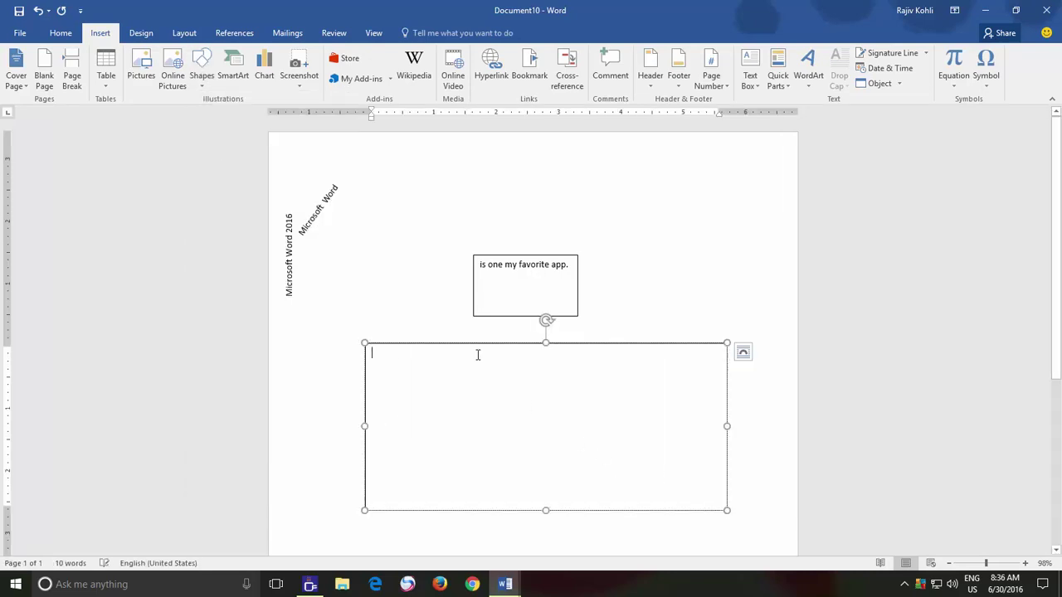
Step: Insert a 4×6 table into the new text box and shift the box left
click(100, 32)
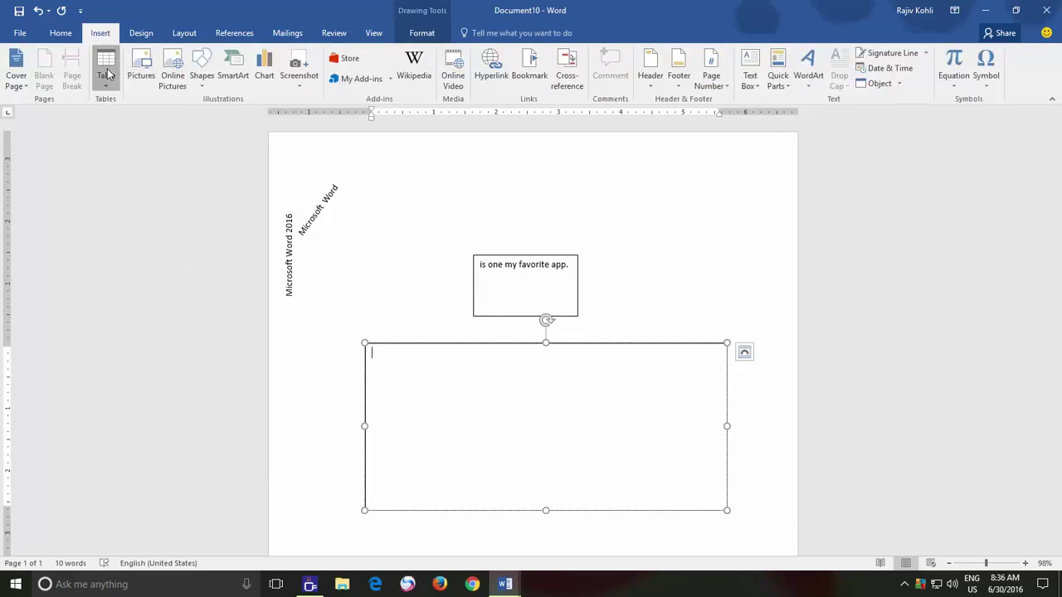
click(106, 73)
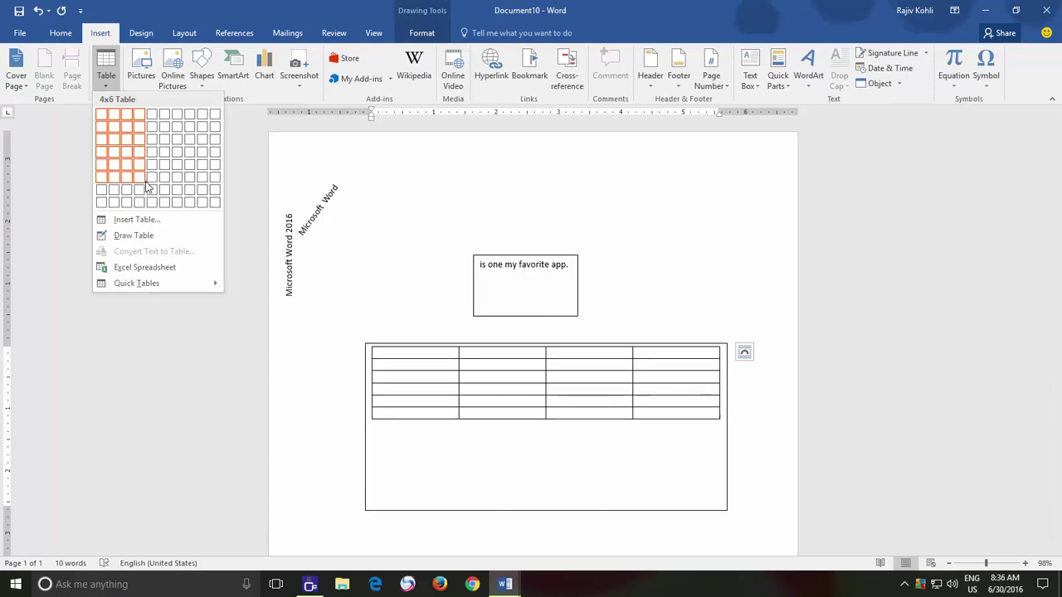
click(392, 332)
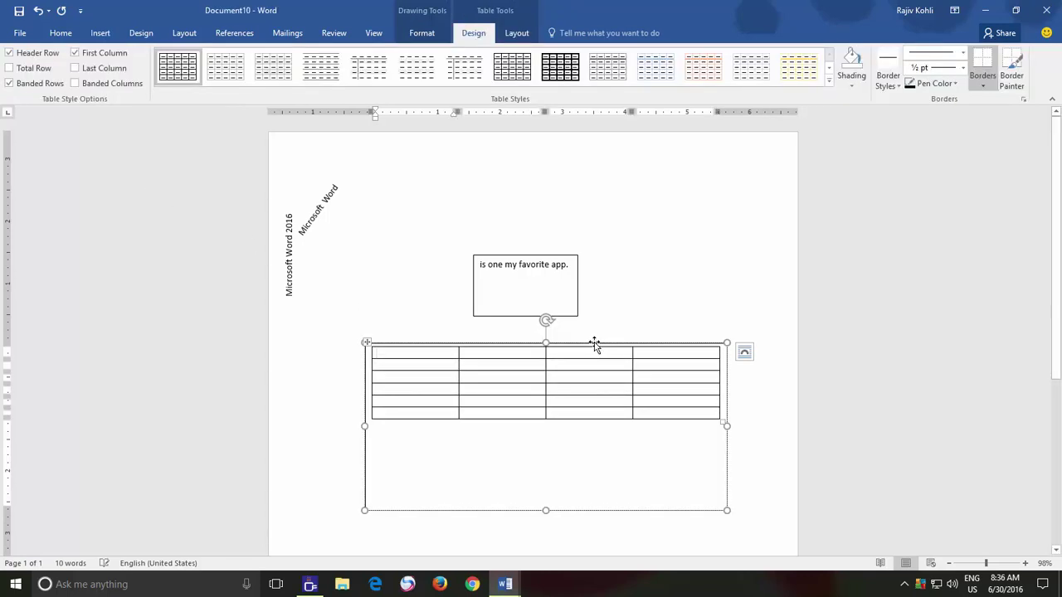
drag(595, 344, 503, 336)
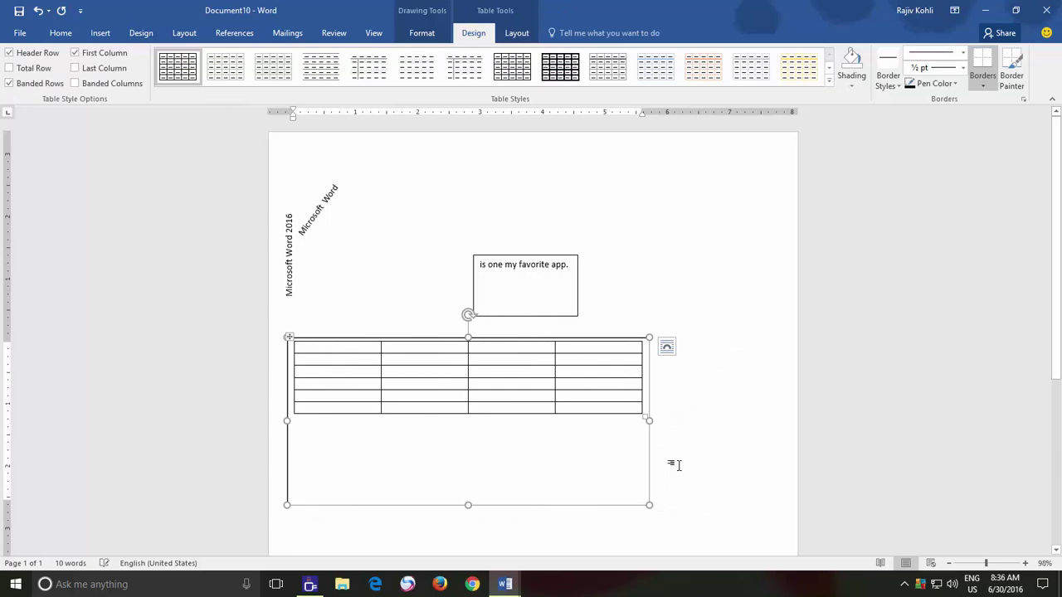